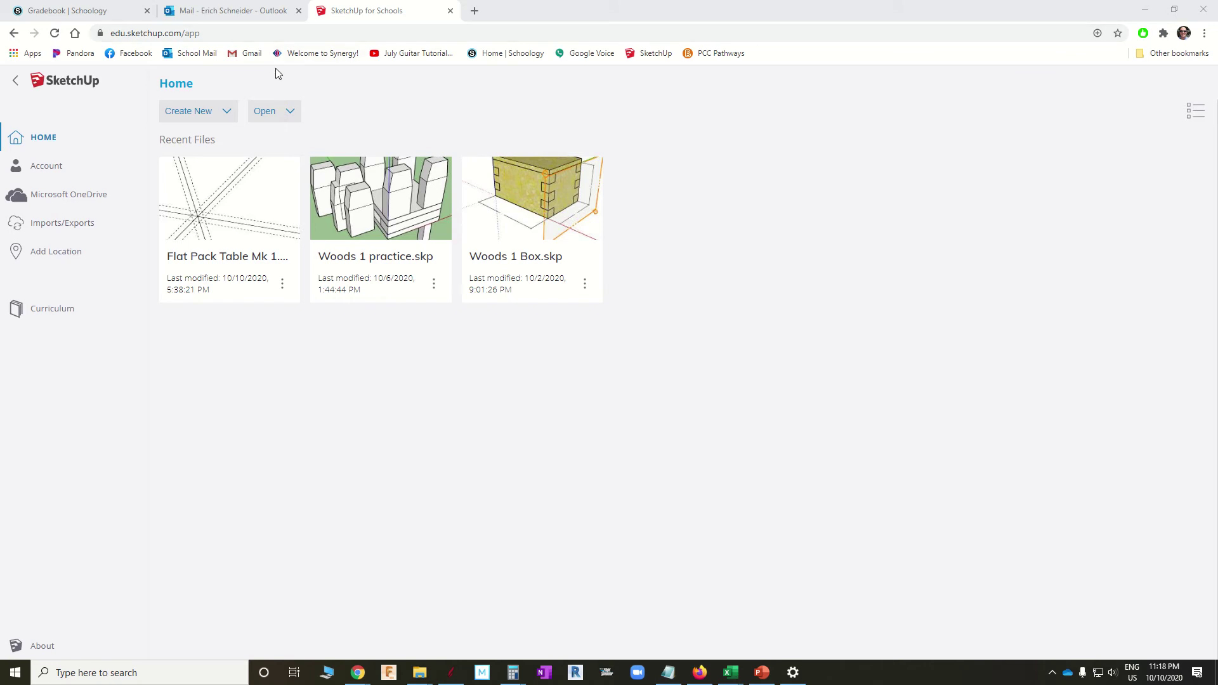
- Create a new model from the Simple Template - Feet and Inches and delete the default human figure
{"action": "left_click", "coordinate": [204, 112]}
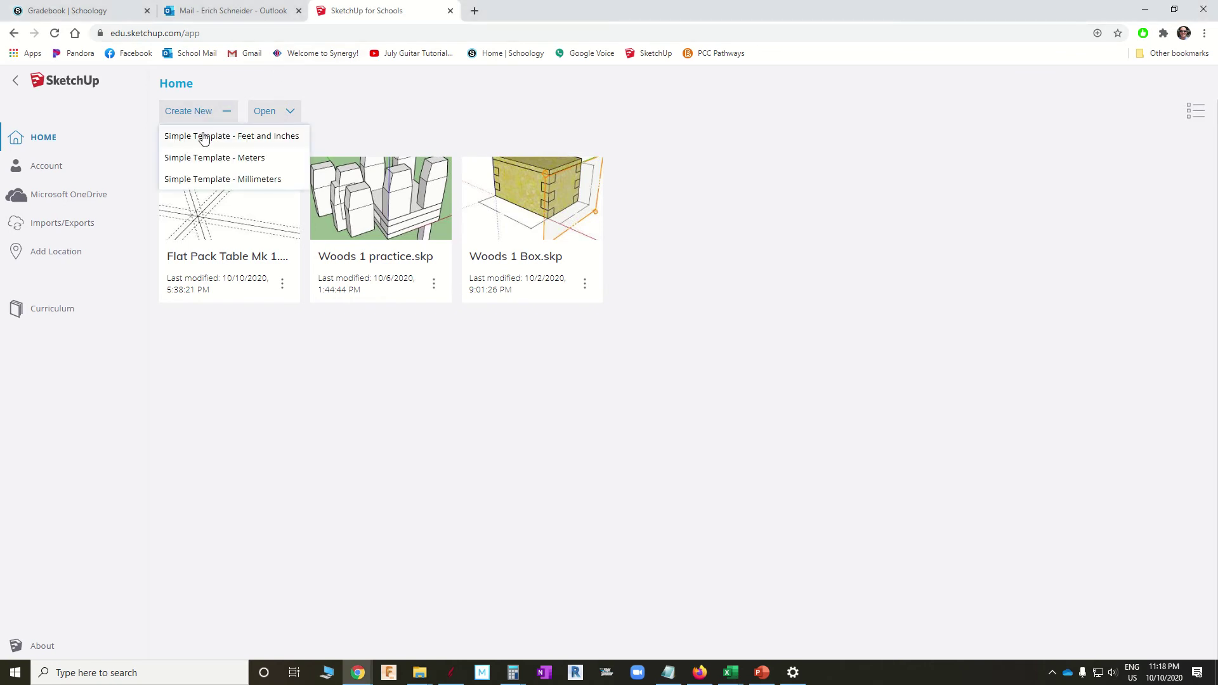
{"action": "left_click", "coordinate": [203, 135]}
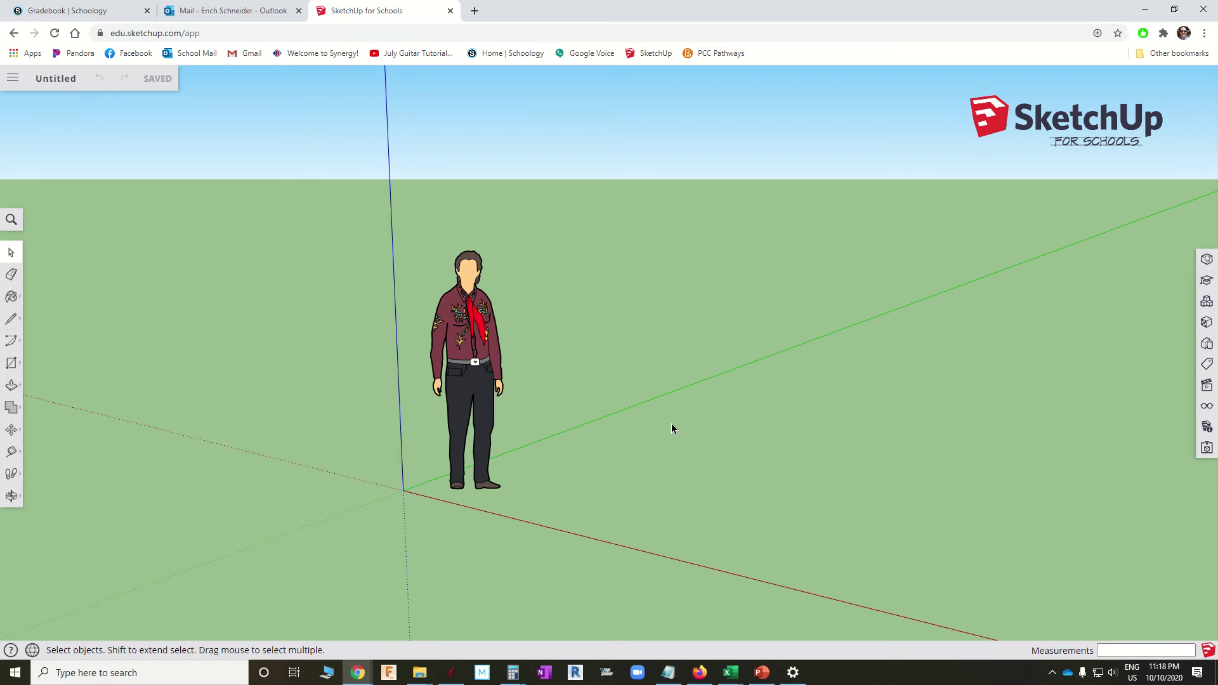
{"action": "left_click", "coordinate": [459, 374]}
{"action": "left_click", "coordinate": [539, 369]}
{"action": "left_click", "coordinate": [467, 382]}
{"action": "key", "text": "Delete"}
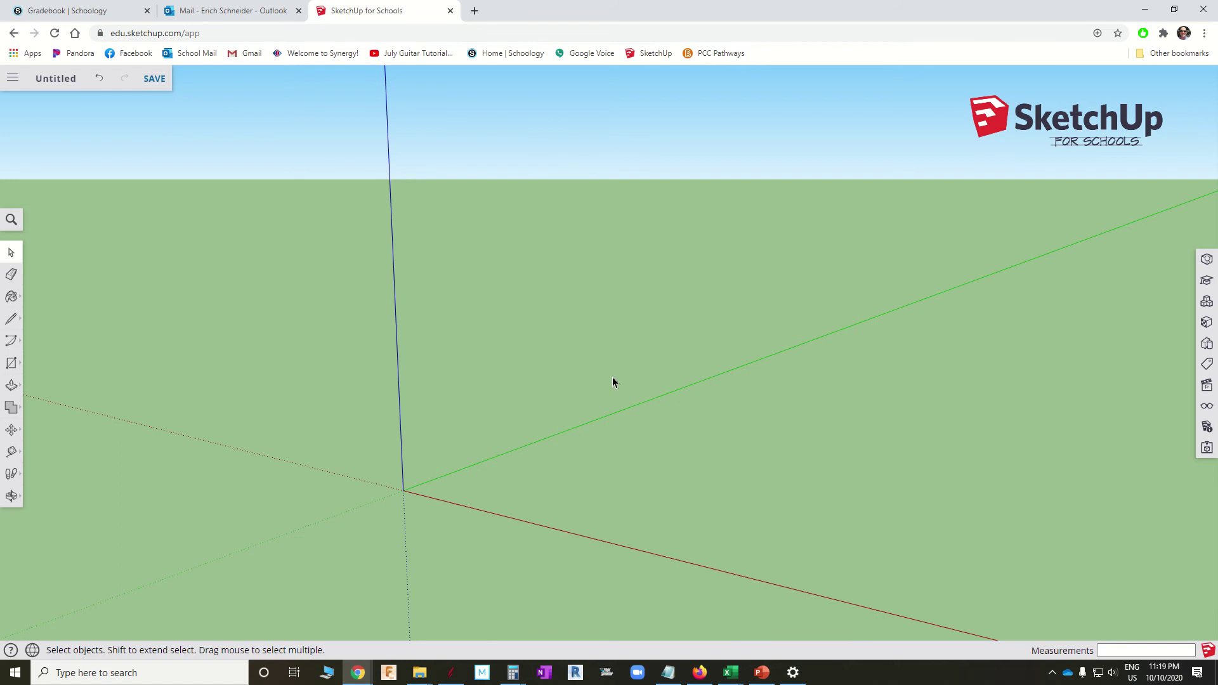
- Draw a 10 by 10 inch rectangle on the ground plane, starting at the origin
{"action": "scroll", "coordinate": [424, 345], "scroll_direction": "down", "scroll_amount": 2}
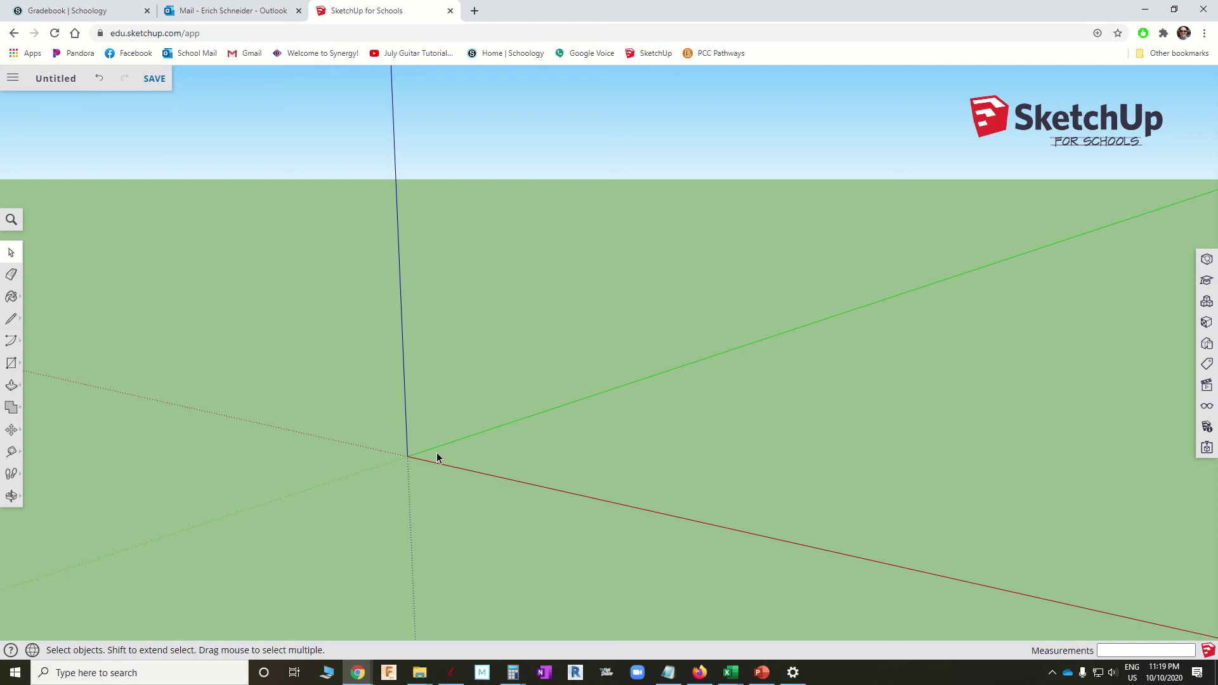
{"action": "key", "text": "r"}
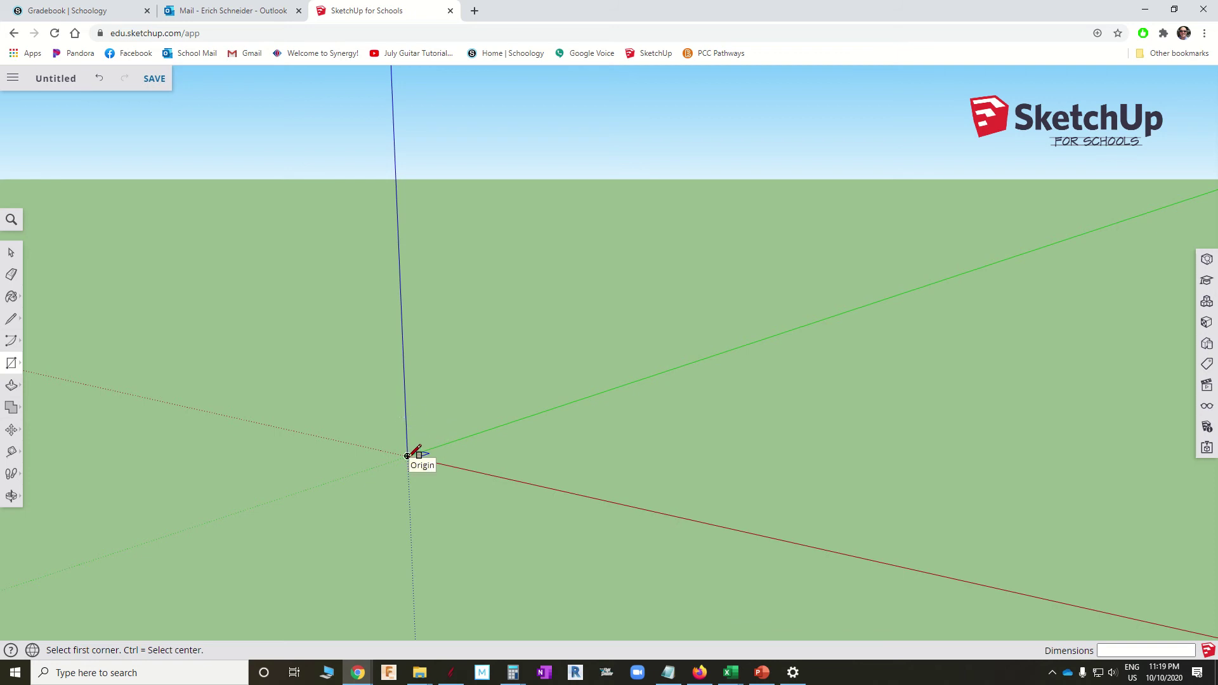
{"action": "left_click", "coordinate": [407, 455]}
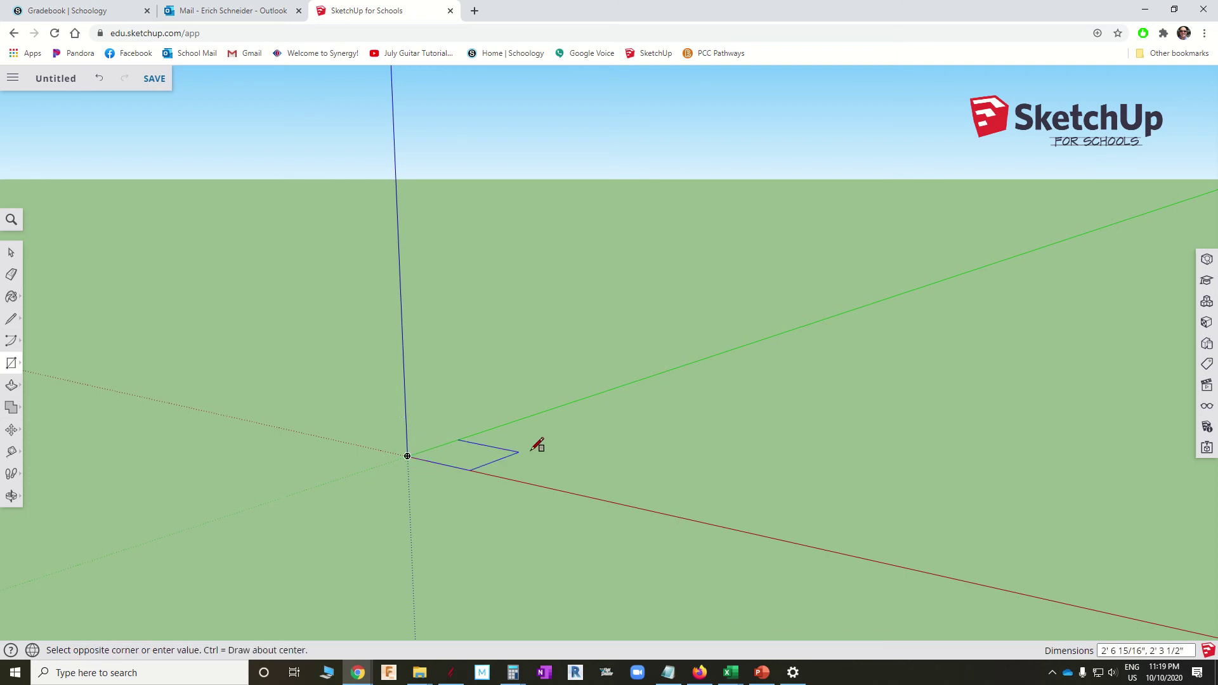
{"action": "left_click", "coordinate": [584, 445]}
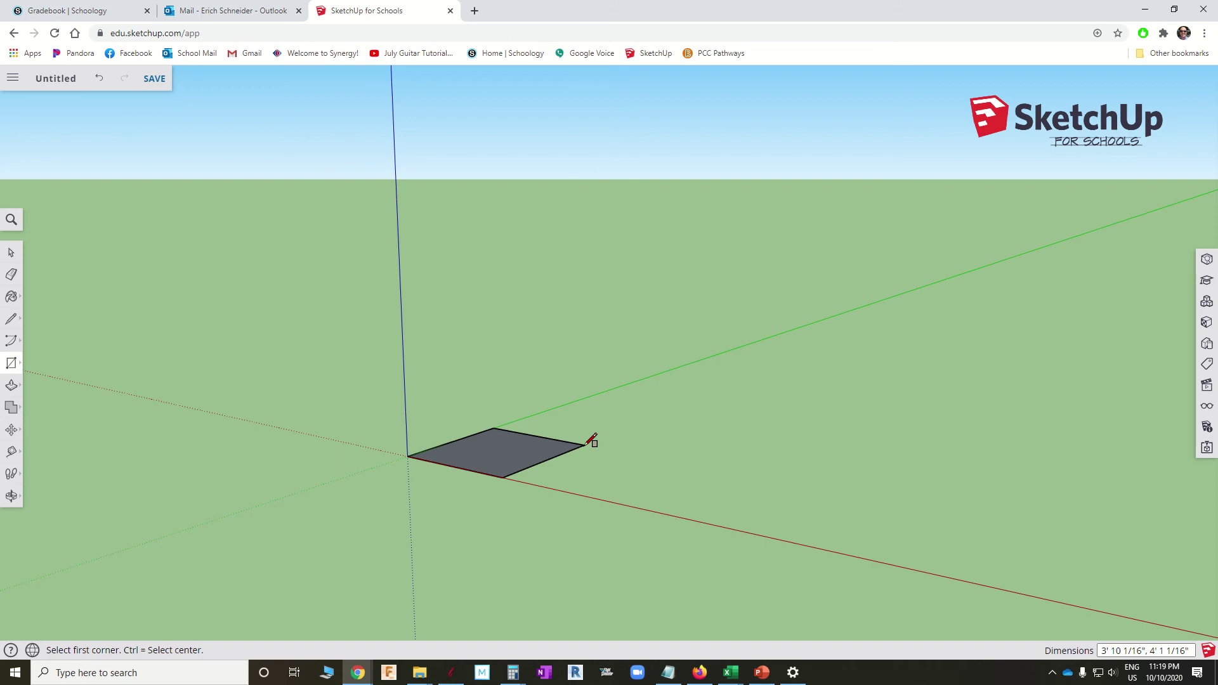
{"action": "type", "text": "10,10"}
{"action": "key", "text": "Return"}
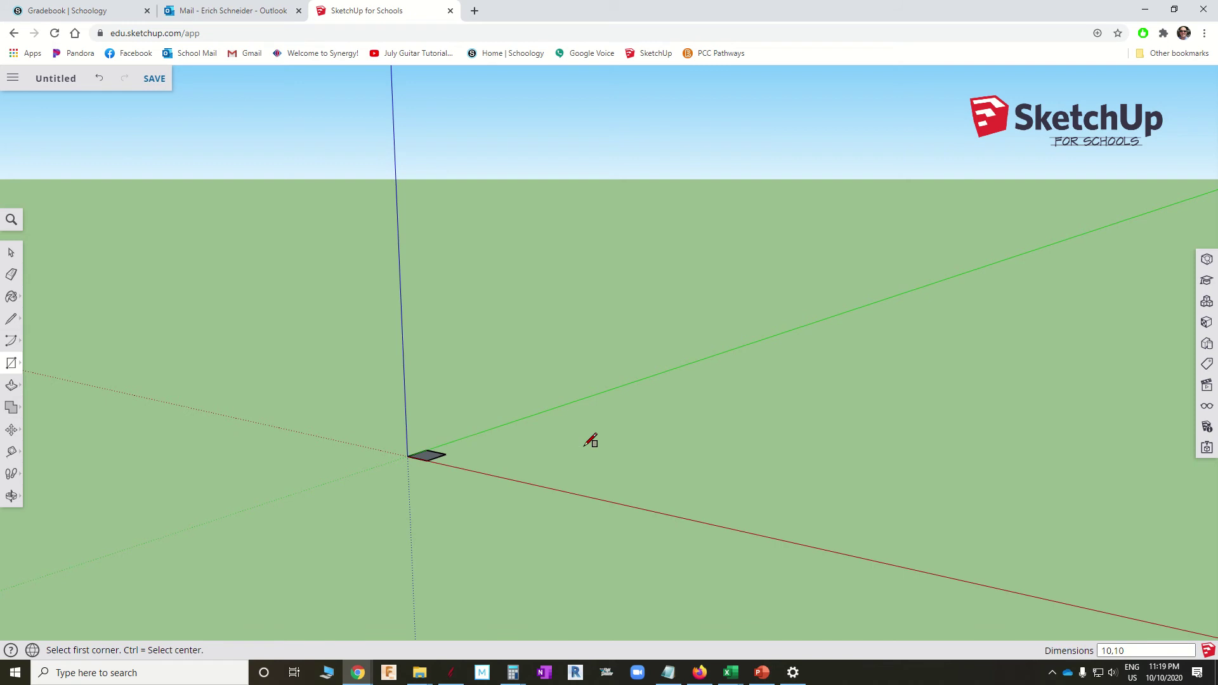
- Push/Pull the 10-inch square up 1 inch to form a base slab
{"action": "scroll", "coordinate": [444, 454], "scroll_direction": "up", "scroll_amount": 5}
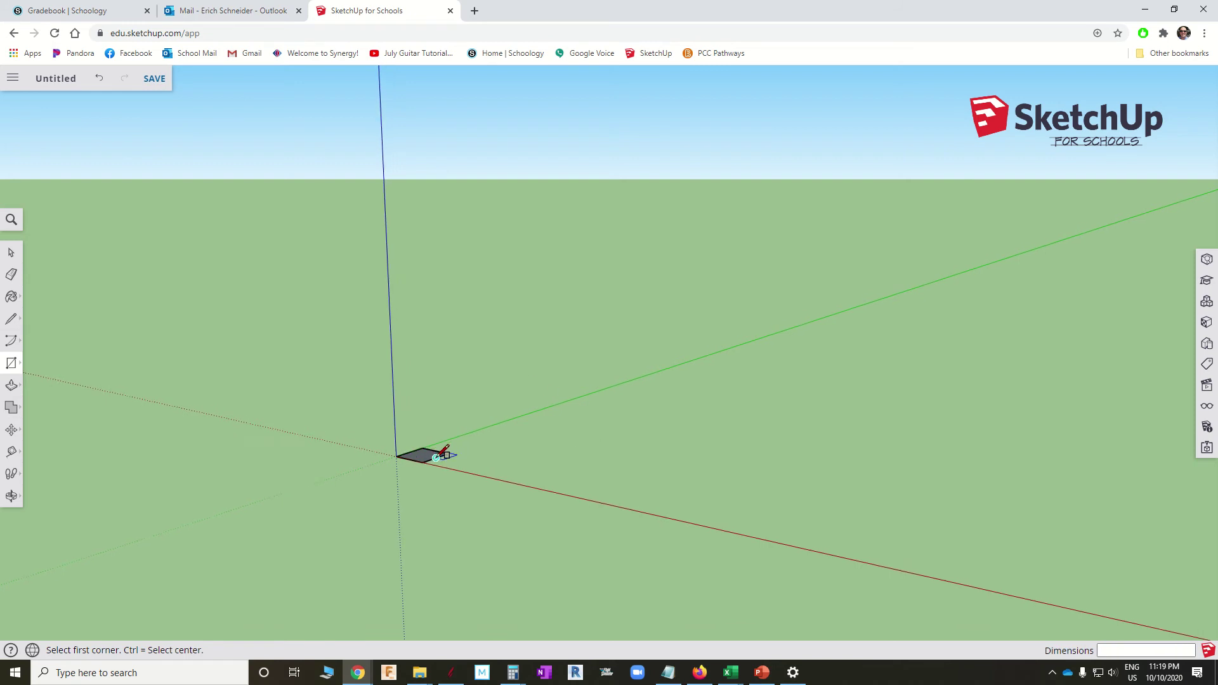
{"action": "scroll", "coordinate": [440, 455], "scroll_direction": "up", "scroll_amount": 2}
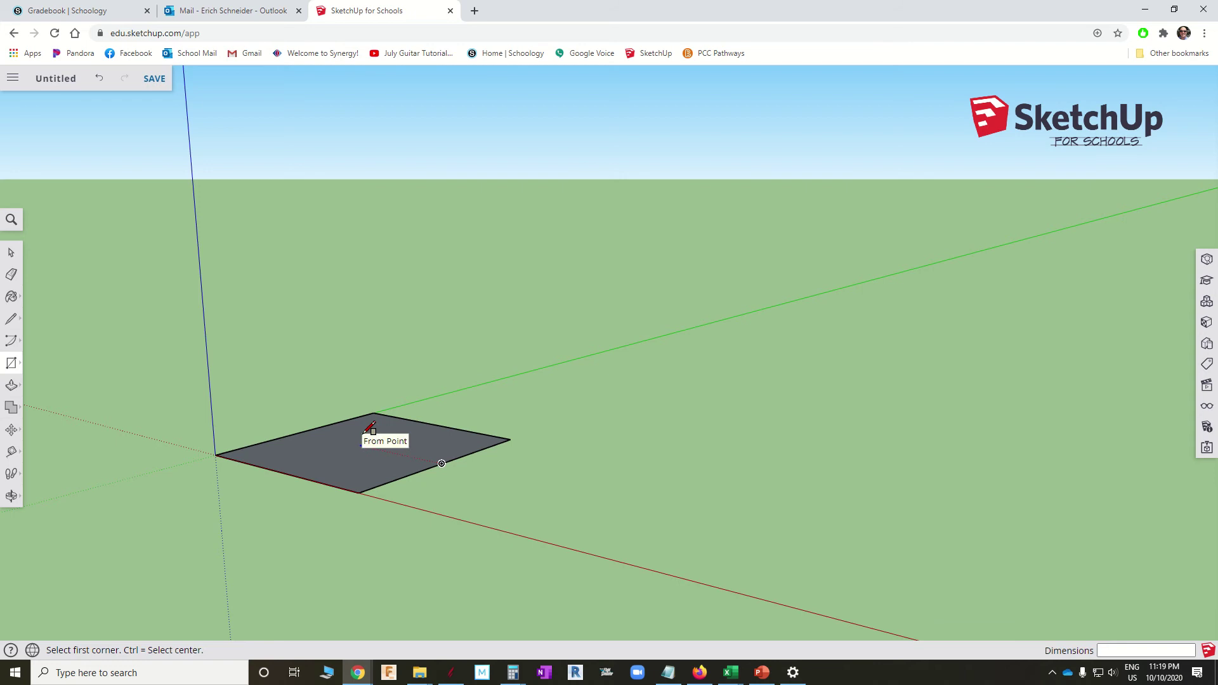
{"action": "key", "text": "p"}
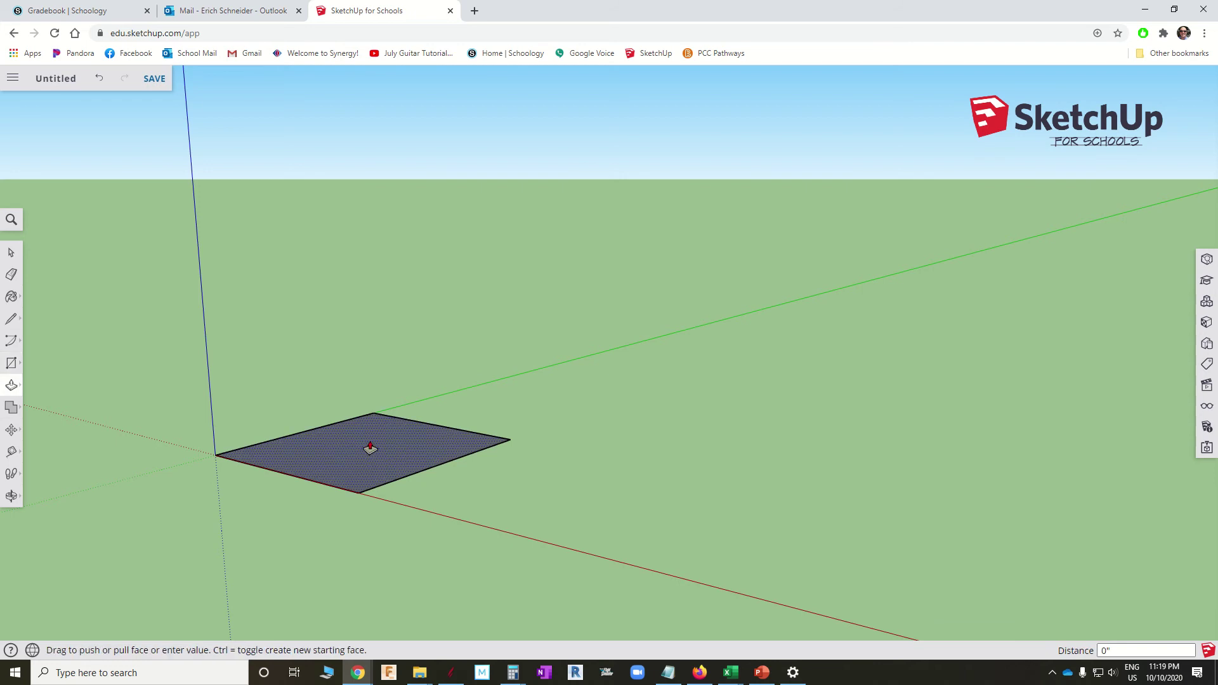
{"action": "left_click_drag", "start_coordinate": [371, 447], "coordinate": [375, 355]}
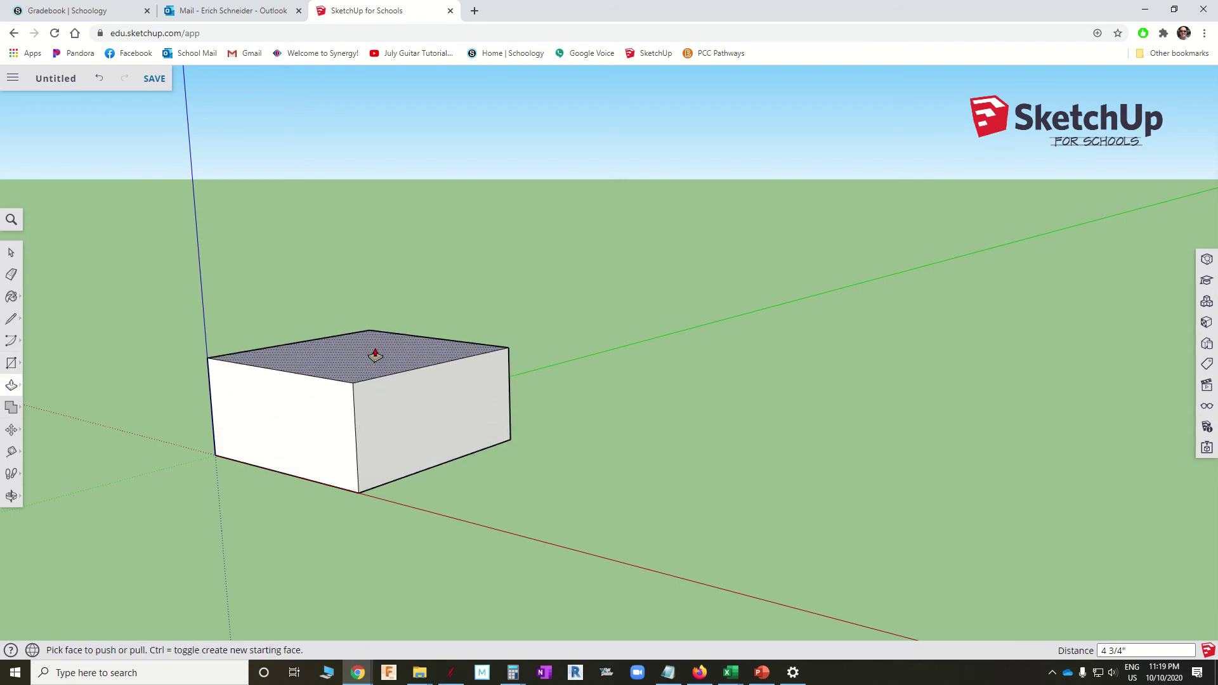
{"action": "type", "text": "1"}
{"action": "key", "text": "Return"}
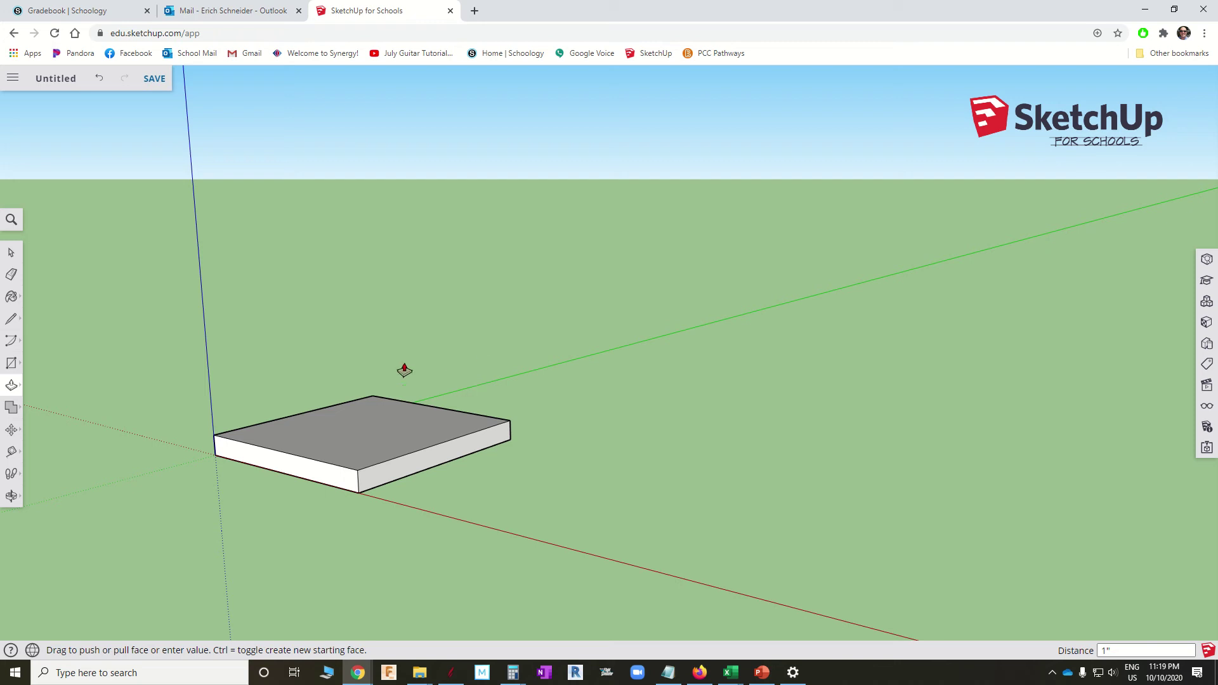
- Make the whole base slab a group and check that it selects as a single object
{"action": "key", "text": "space"}
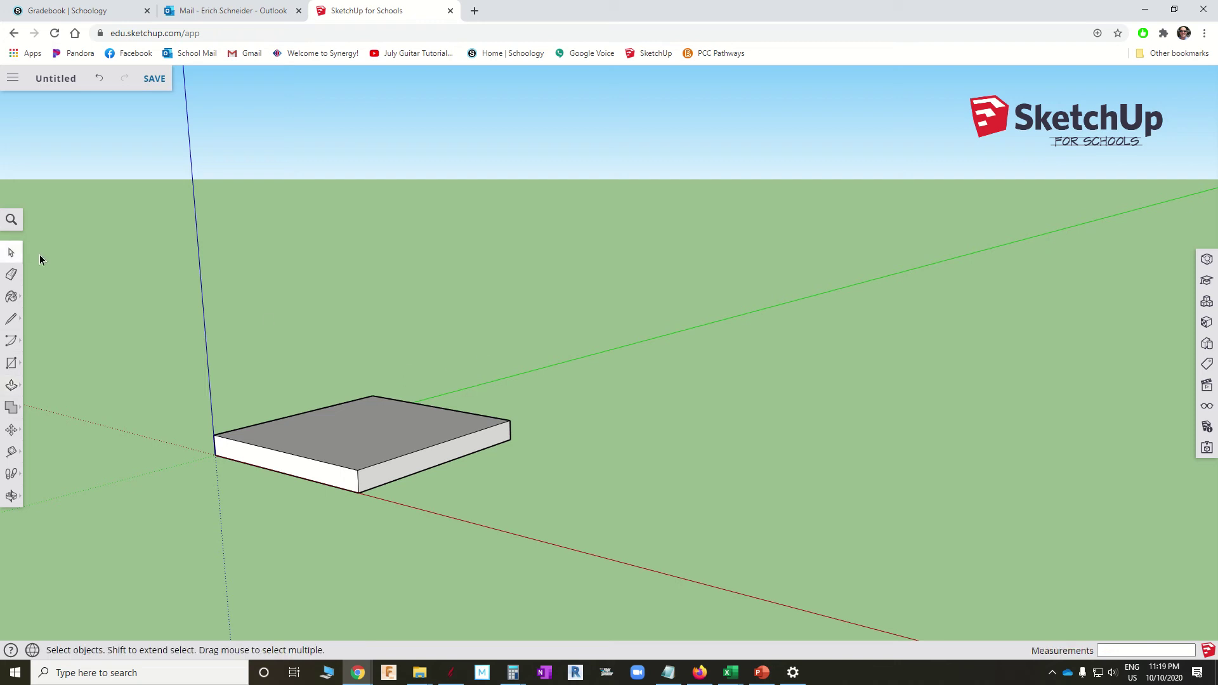
{"action": "triple_click", "coordinate": [366, 434]}
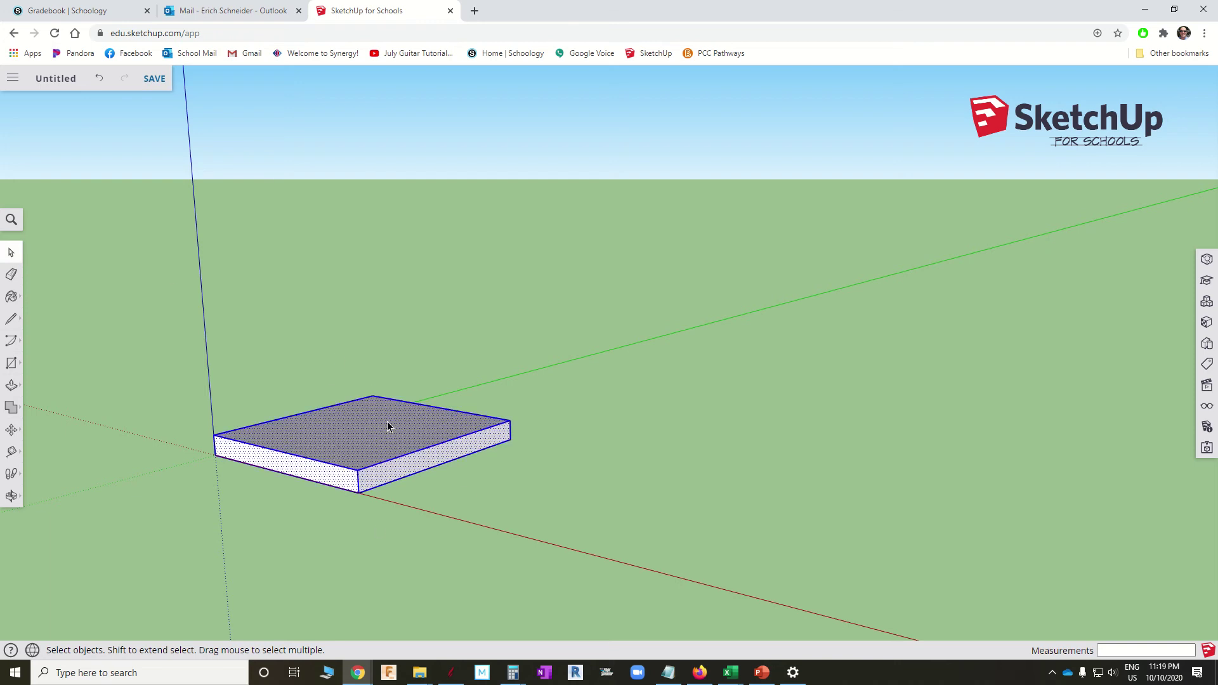
{"action": "right_click", "coordinate": [387, 424]}
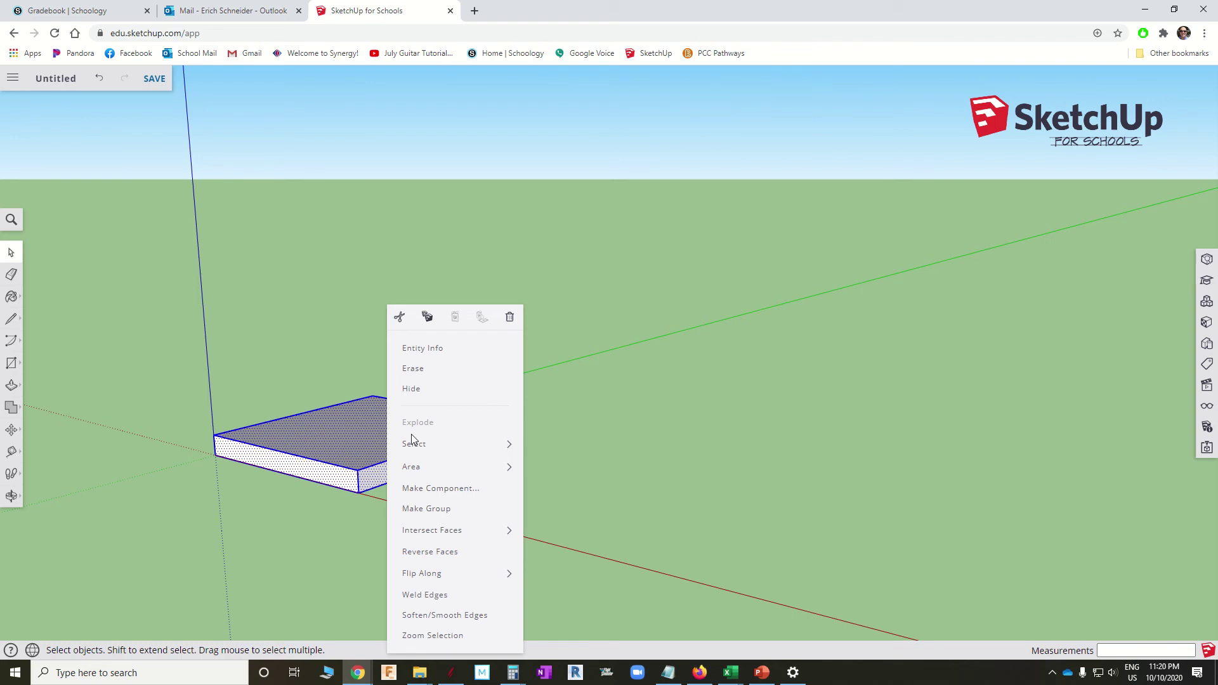
{"action": "left_click", "coordinate": [438, 510]}
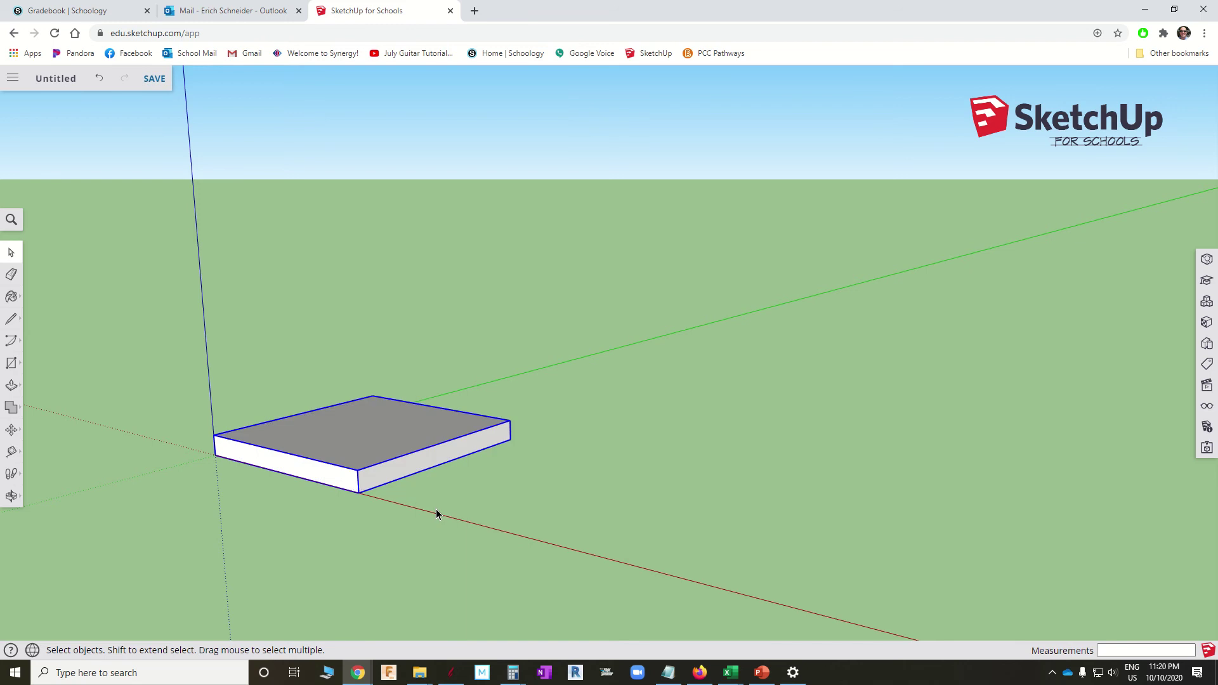
{"action": "left_click", "coordinate": [381, 425]}
{"action": "left_click", "coordinate": [552, 501]}
{"action": "left_click", "coordinate": [374, 440]}
{"action": "left_click", "coordinate": [583, 465]}
- Draw a 2 by 2 inch rectangle on the slab's top face, starting at the corner above the origin
{"action": "middle_click_drag", "start_coordinate": [364, 444], "coordinate": [406, 444]}
{"action": "scroll", "coordinate": [542, 442], "scroll_direction": "down", "scroll_amount": 2}
{"action": "scroll", "coordinate": [326, 432], "scroll_direction": "up", "scroll_amount": 2}
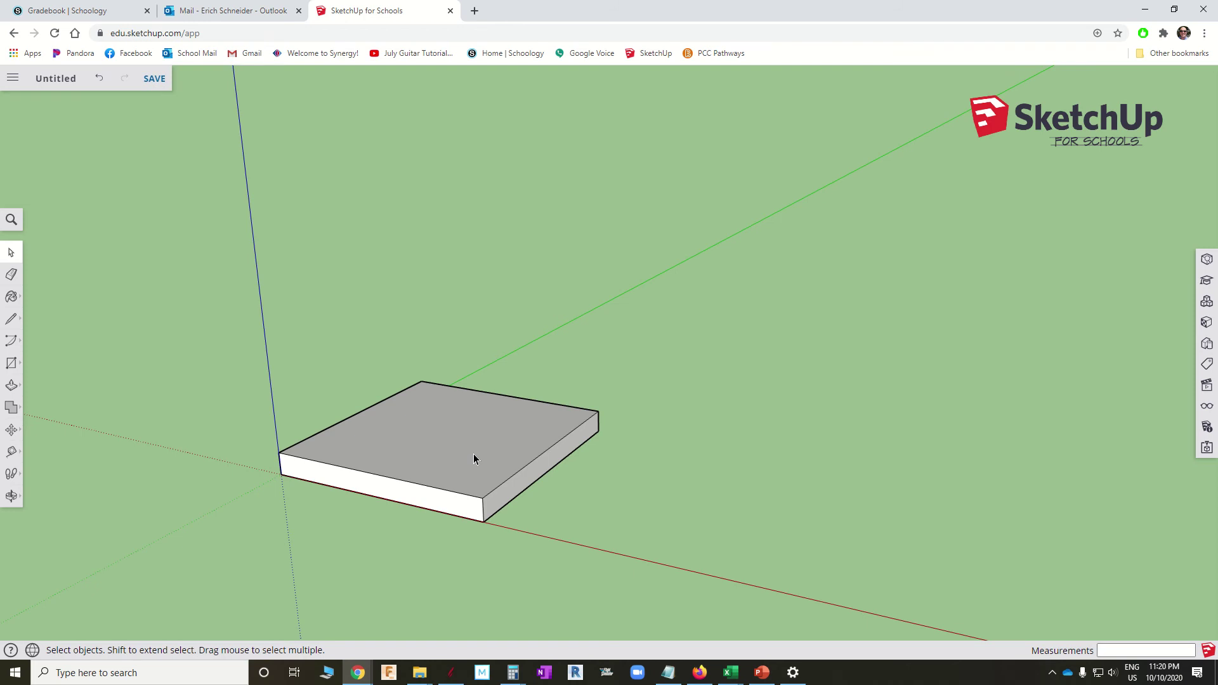
{"action": "key", "text": "r"}
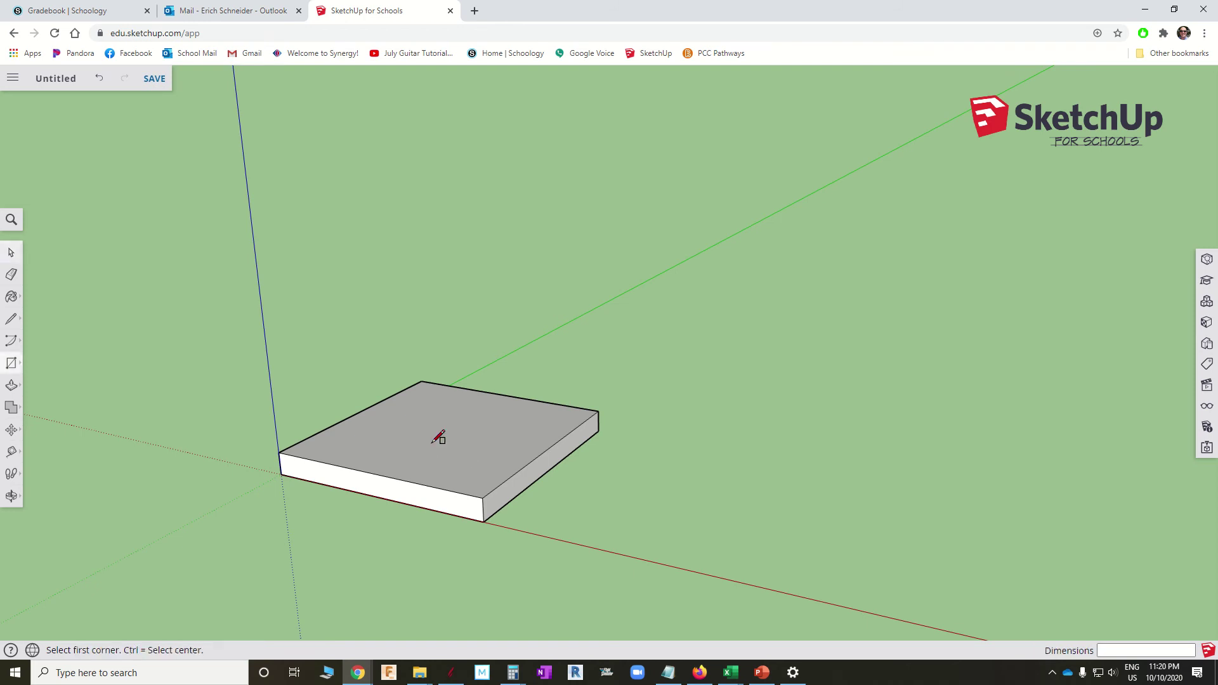
{"action": "left_click", "coordinate": [279, 452]}
{"action": "left_click", "coordinate": [388, 438]}
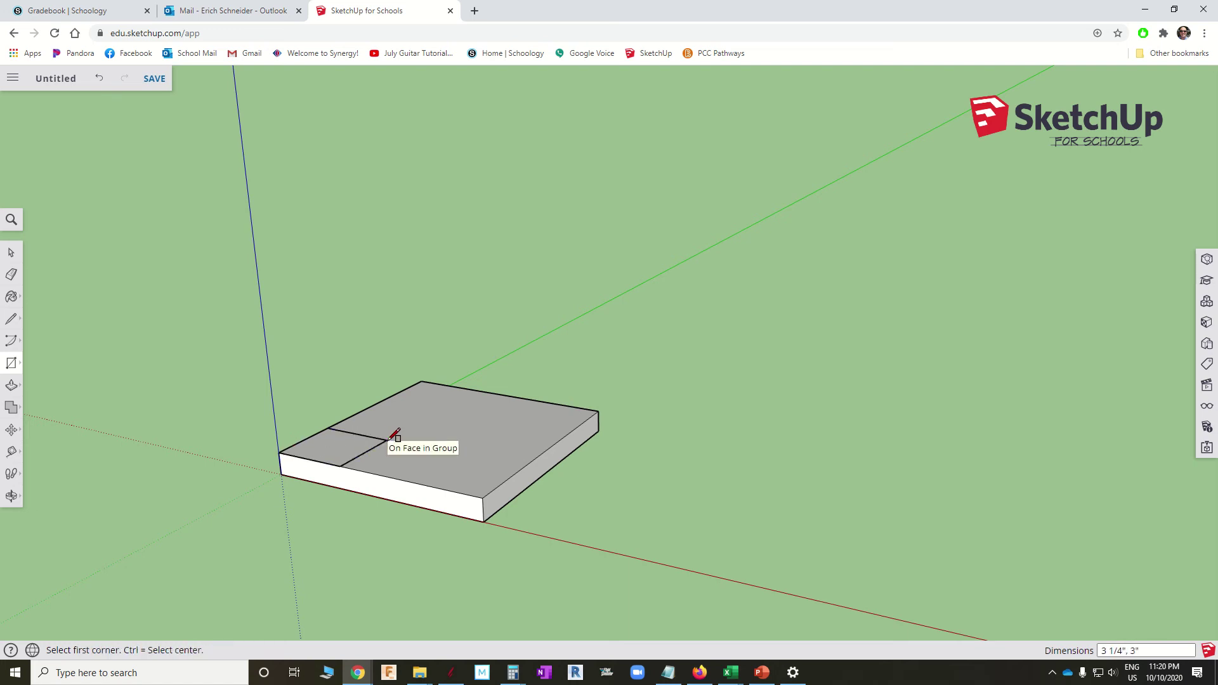
{"action": "type", "text": "2,2"}
{"action": "key", "text": "Return"}
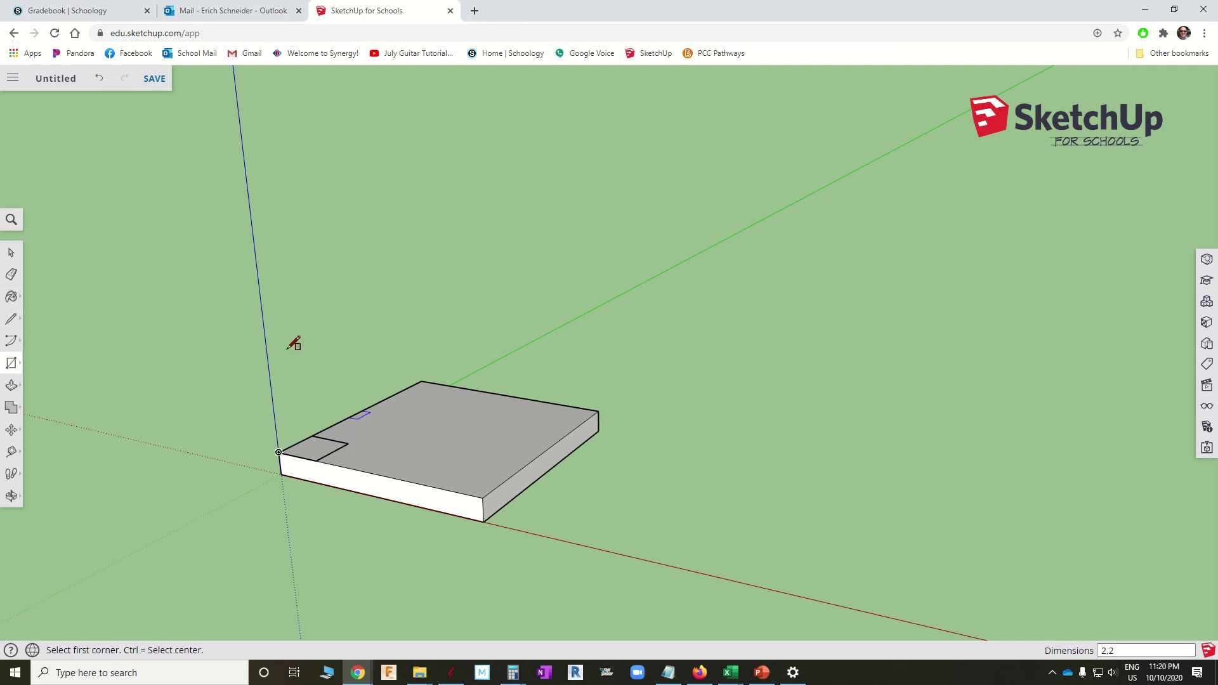
- Push/Pull the 2-inch square up 6 inches to form a post on the slab
{"action": "key", "text": "p"}
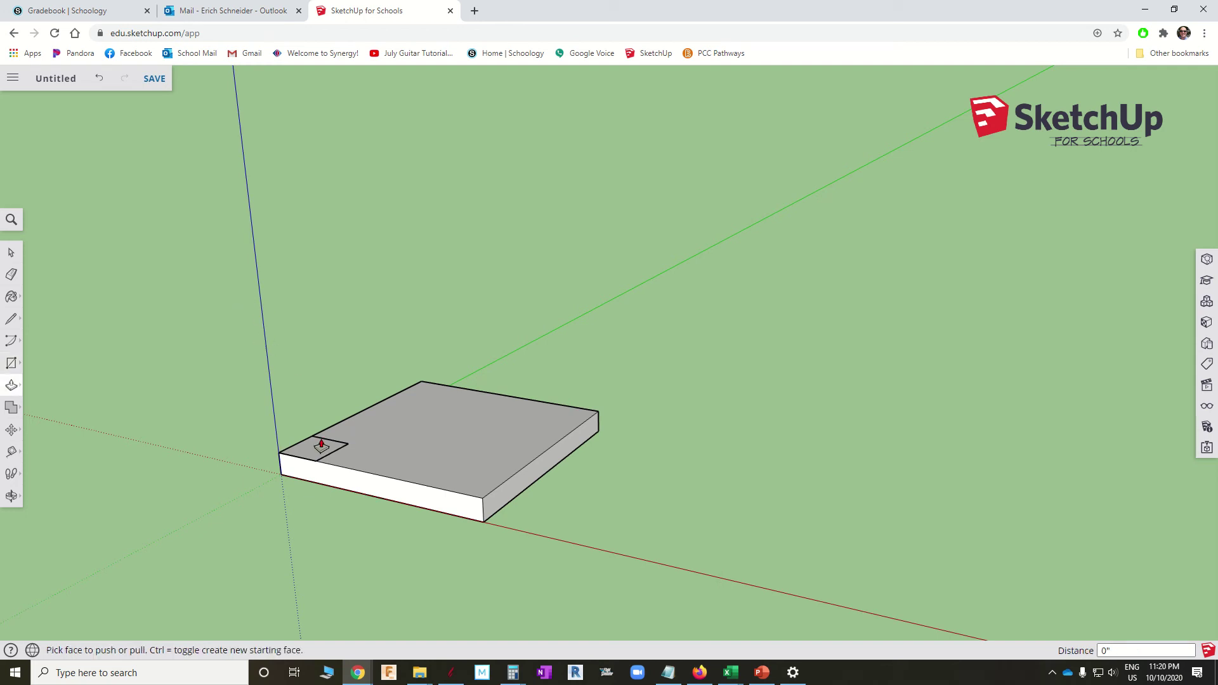
{"action": "left_click", "coordinate": [315, 455]}
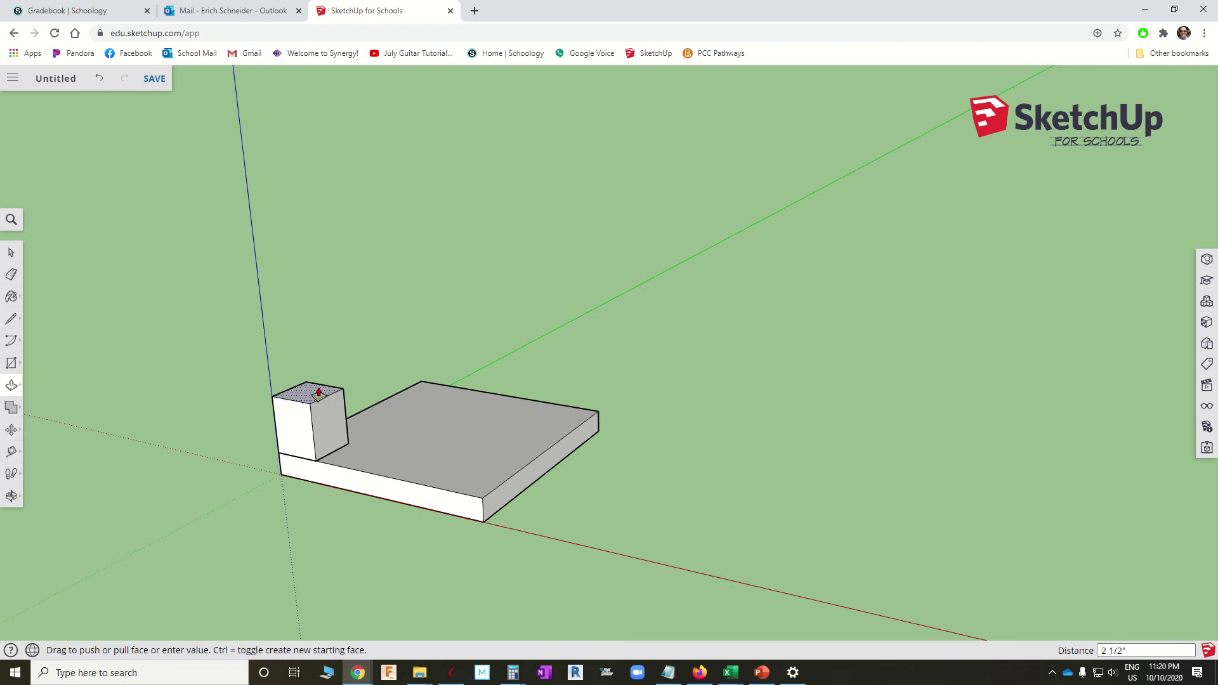
{"action": "left_click", "coordinate": [314, 353]}
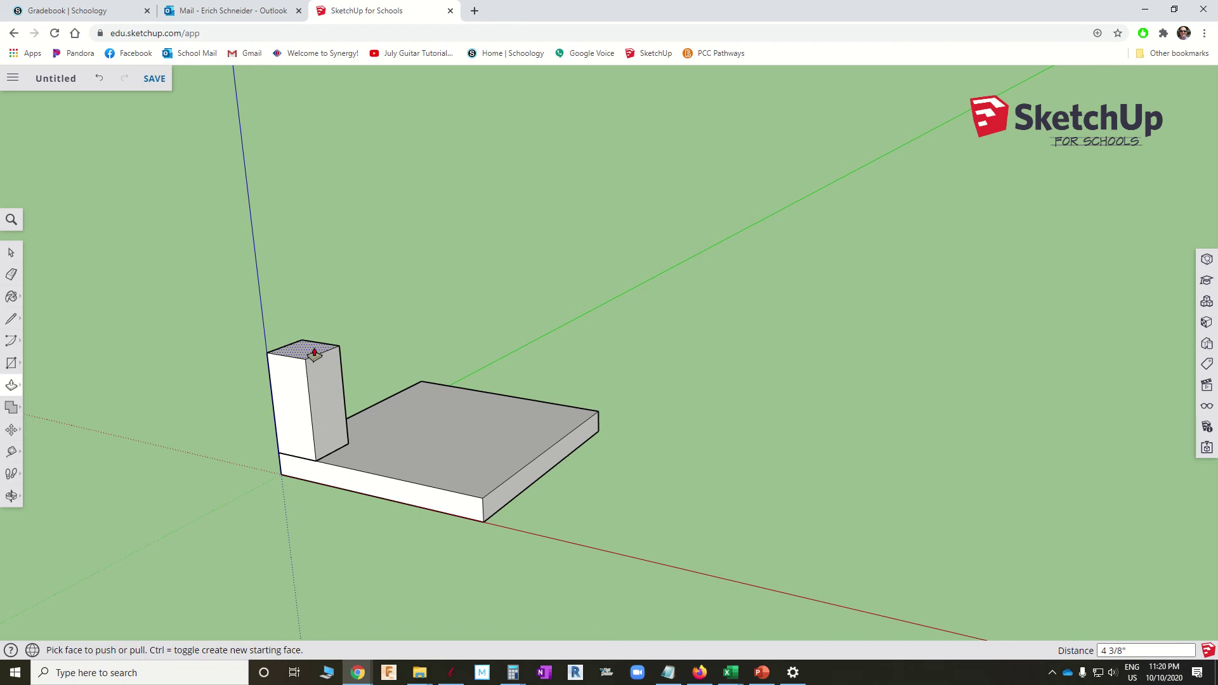
{"action": "left_click", "coordinate": [314, 353]}
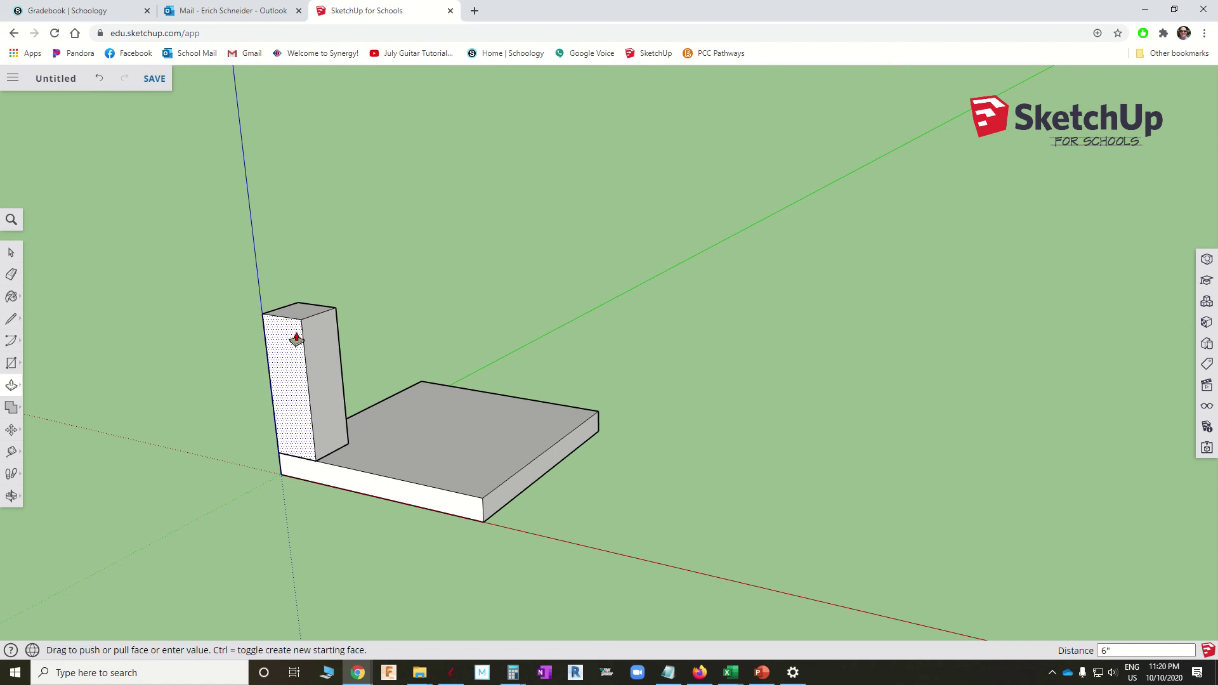
- Make the whole 2-inch post a group and check that the slab still selects separately
{"action": "key", "text": "space"}
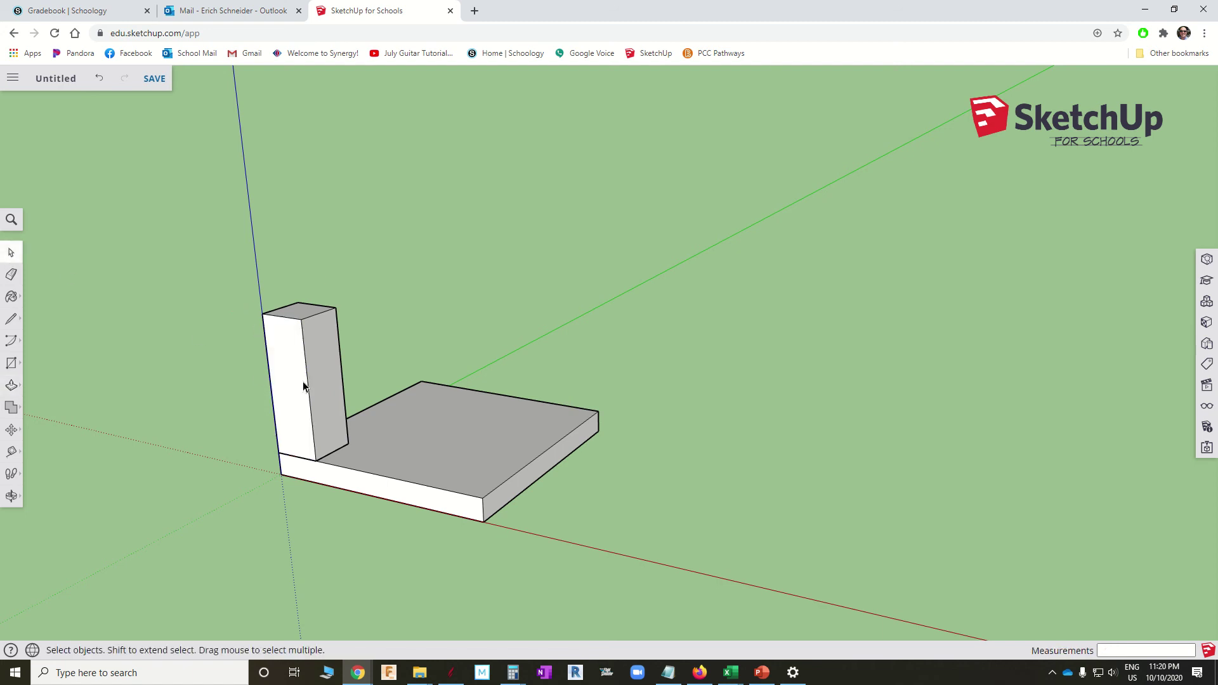
{"action": "triple_click", "coordinate": [288, 371]}
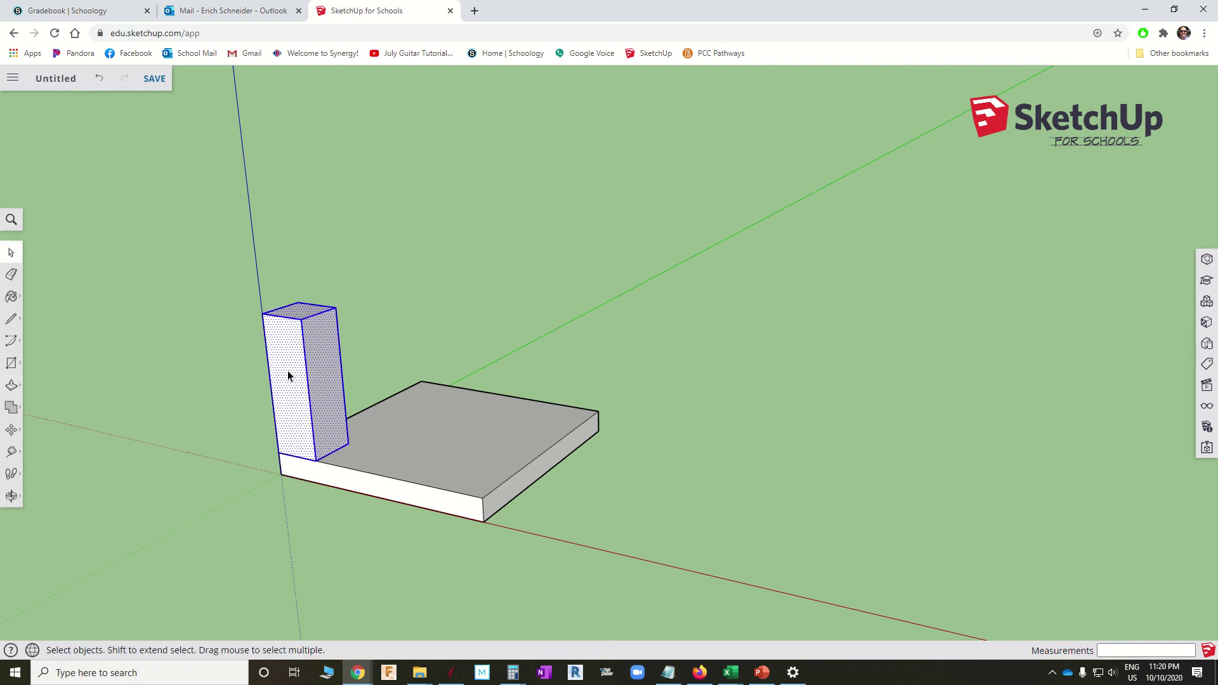
{"action": "right_click", "coordinate": [324, 362]}
{"action": "left_click", "coordinate": [372, 511]}
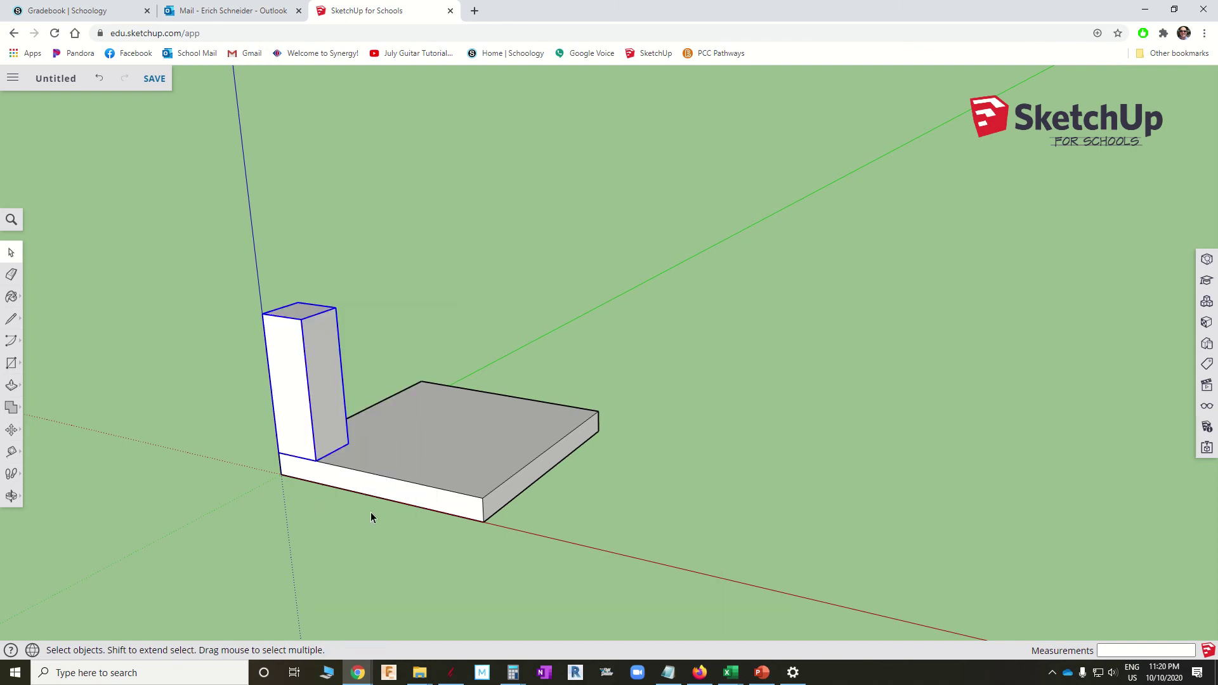
{"action": "left_click", "coordinate": [452, 457]}
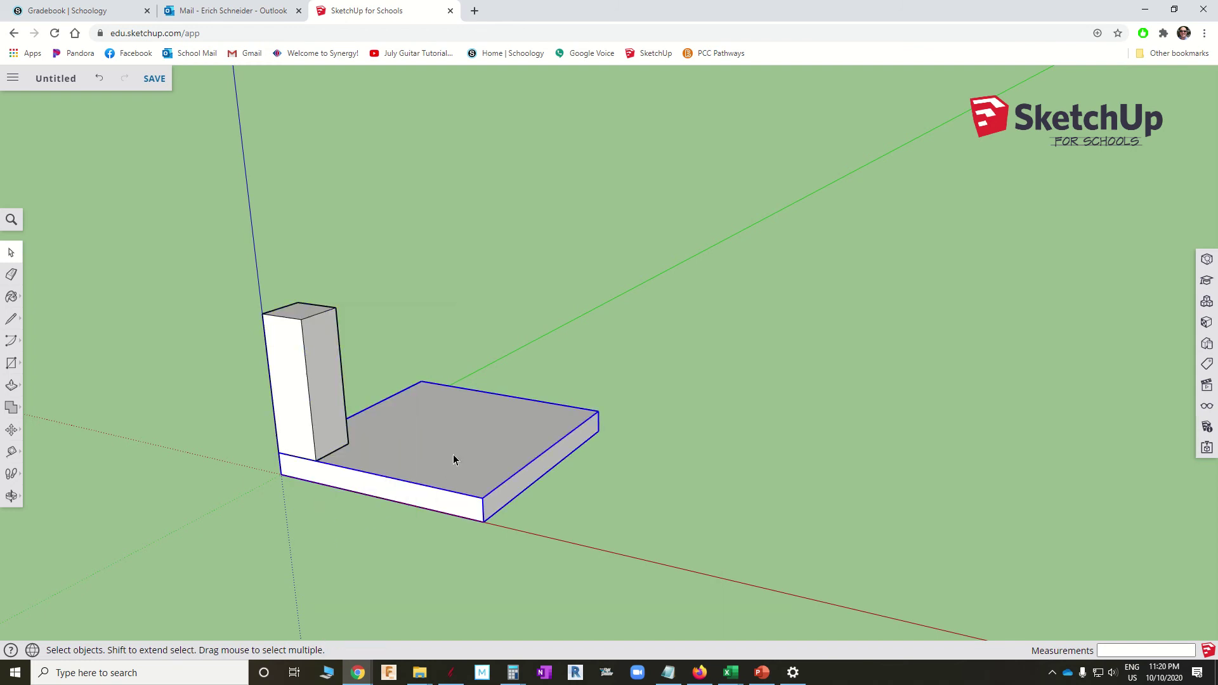
{"action": "left_click", "coordinate": [645, 373]}
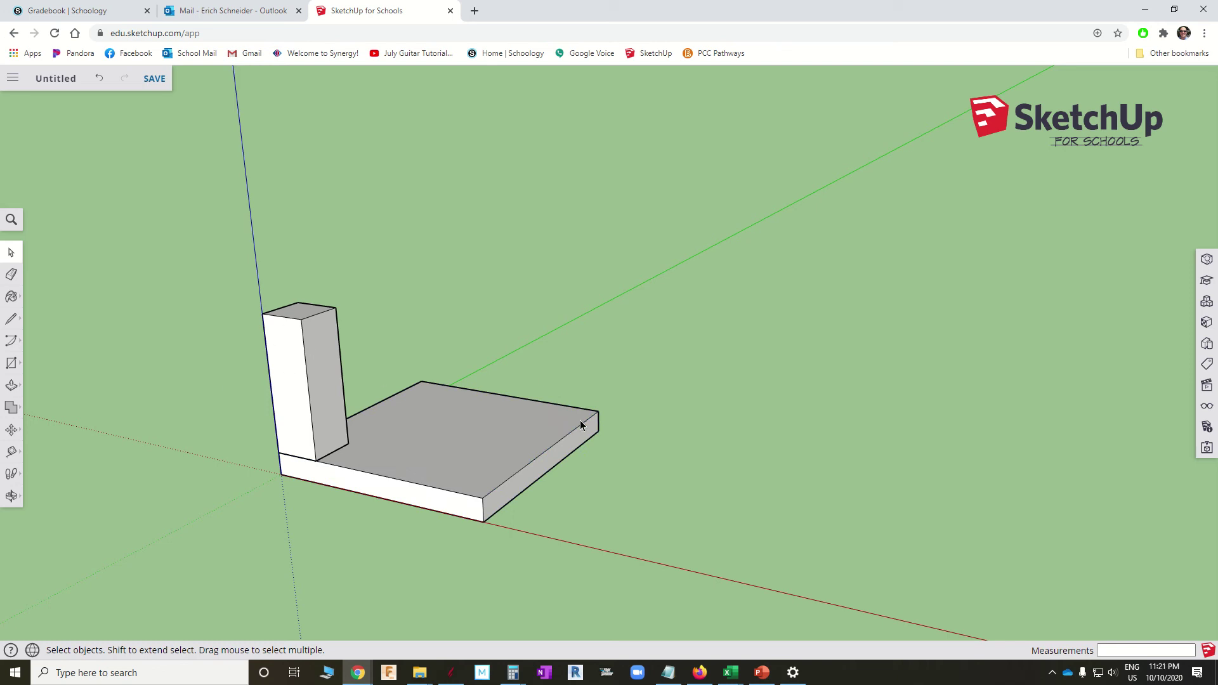
- Draw a 4 by 4 inch rectangle on the slab's top face from the corner diagonally opposite the post
{"action": "key", "text": "r"}
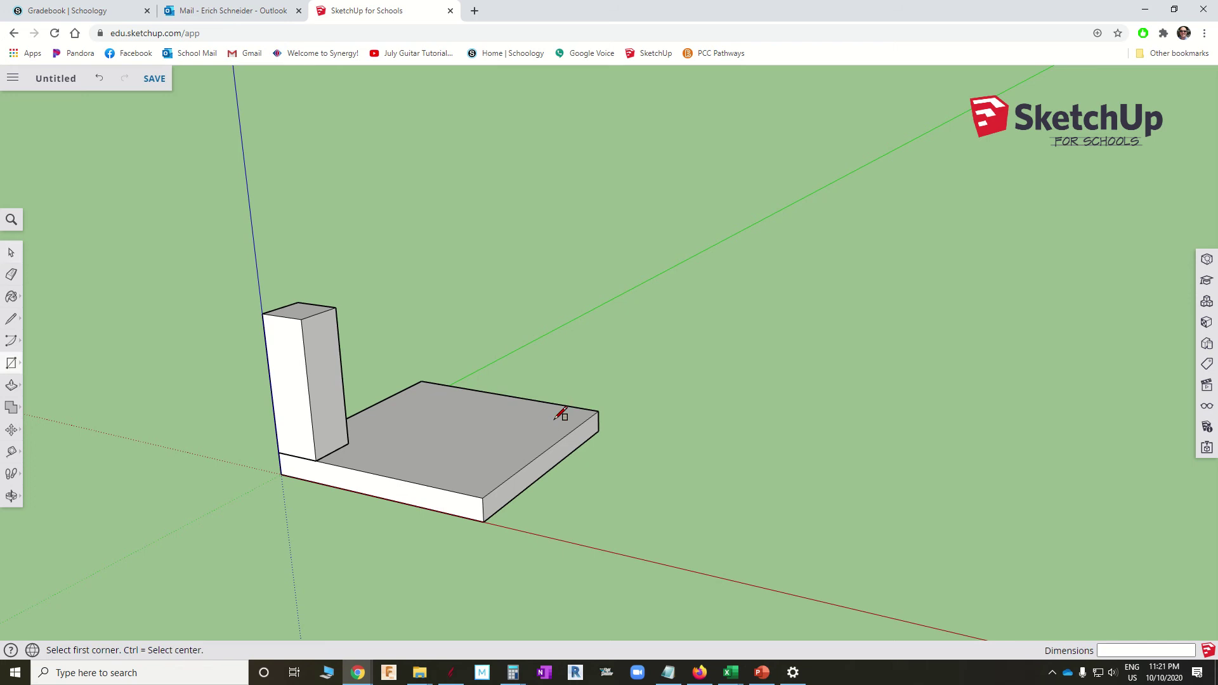
{"action": "left_click", "coordinate": [598, 411]}
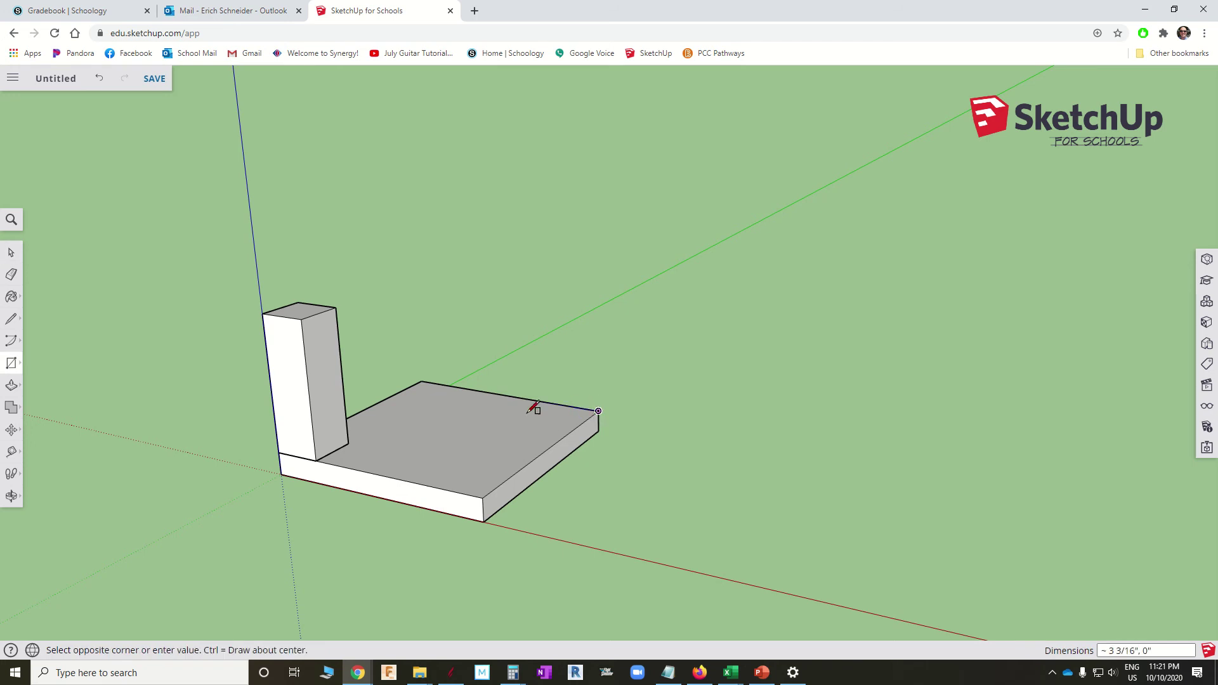
{"action": "left_click", "coordinate": [430, 437]}
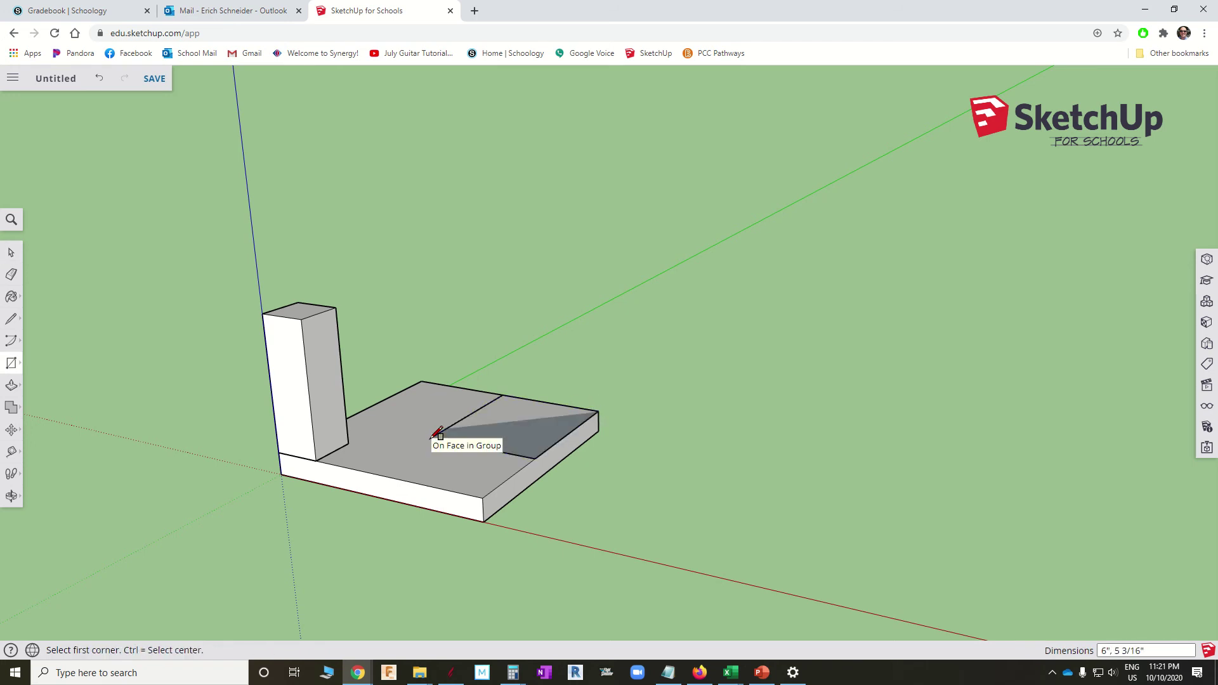
{"action": "type", "text": "4,4"}
{"action": "key", "text": "Return"}
- Push/Pull the 4-inch square up 6 inches to match the height of the 2-inch post
{"action": "key", "text": "p"}
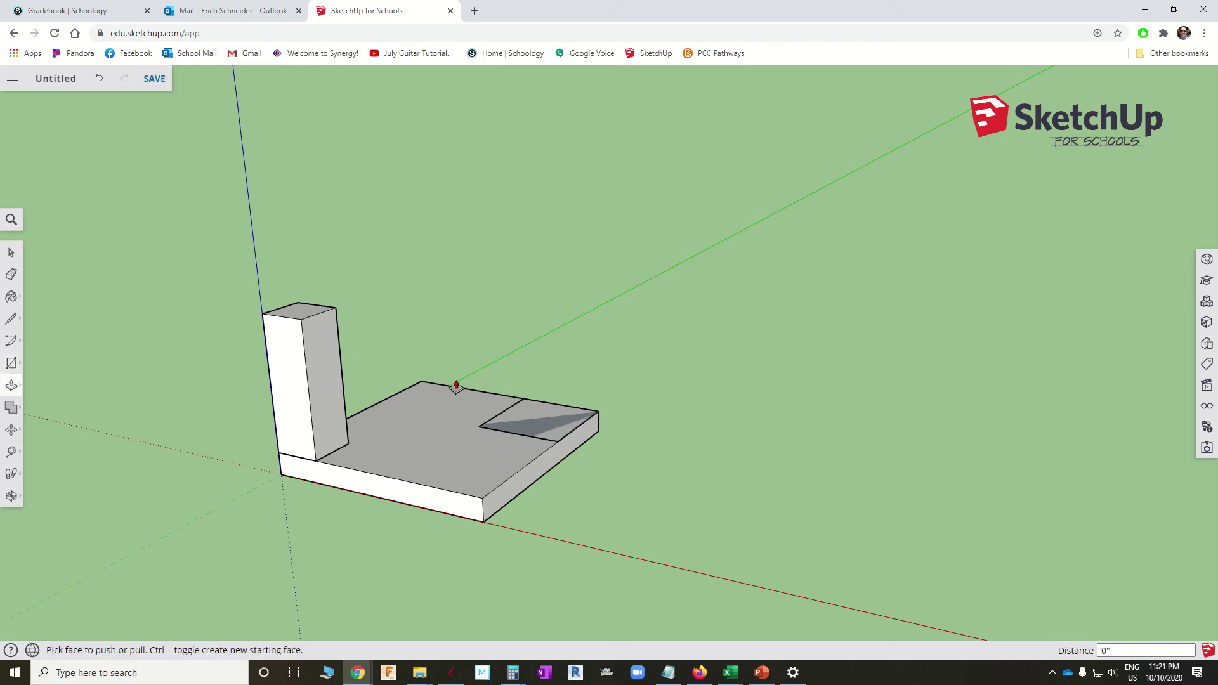
{"action": "left_click", "coordinate": [520, 426]}
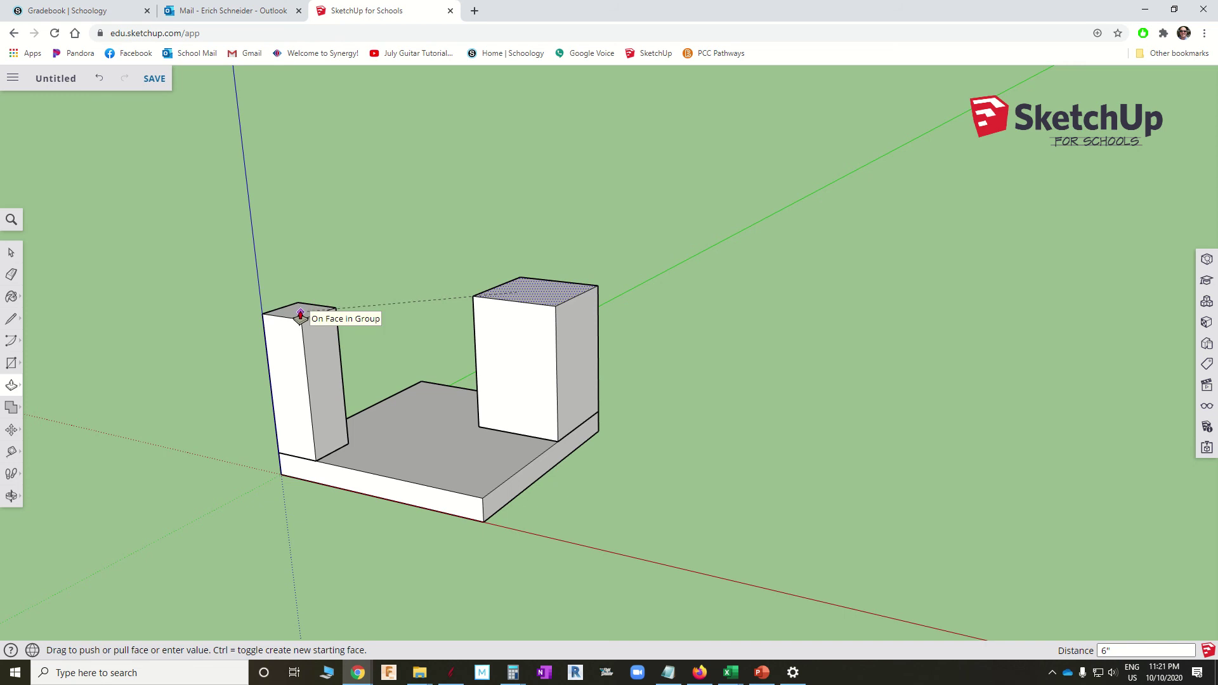
{"action": "left_click", "coordinate": [298, 313]}
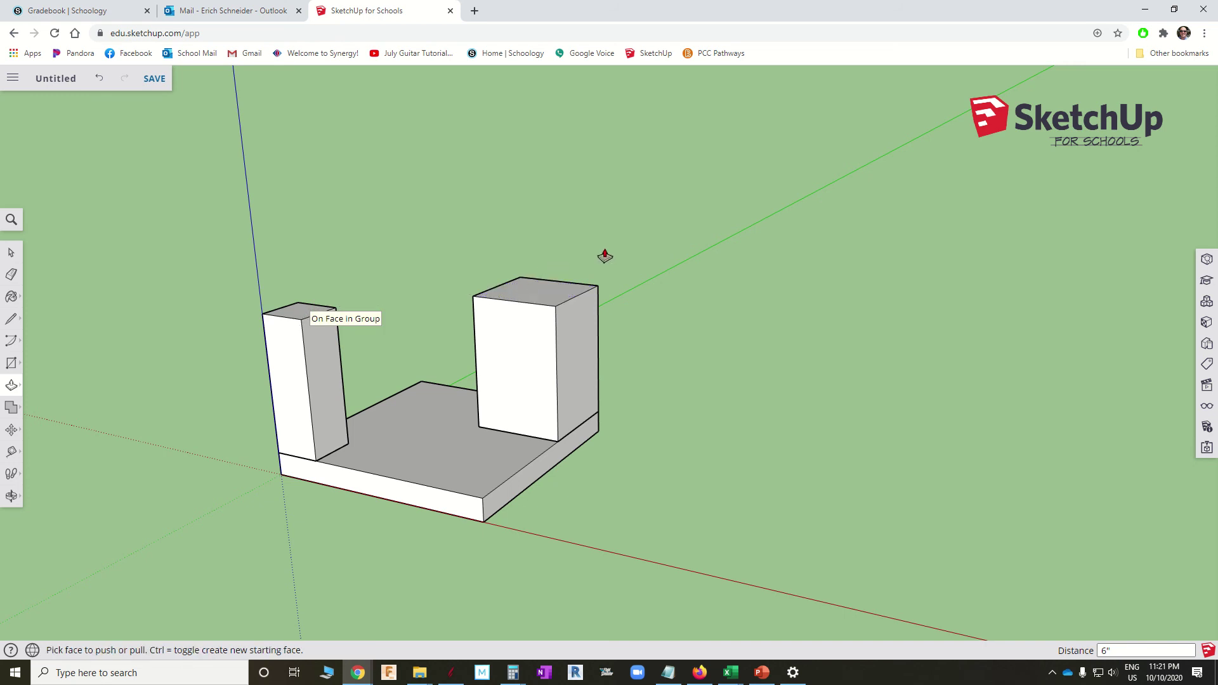
{"action": "key", "text": "space"}
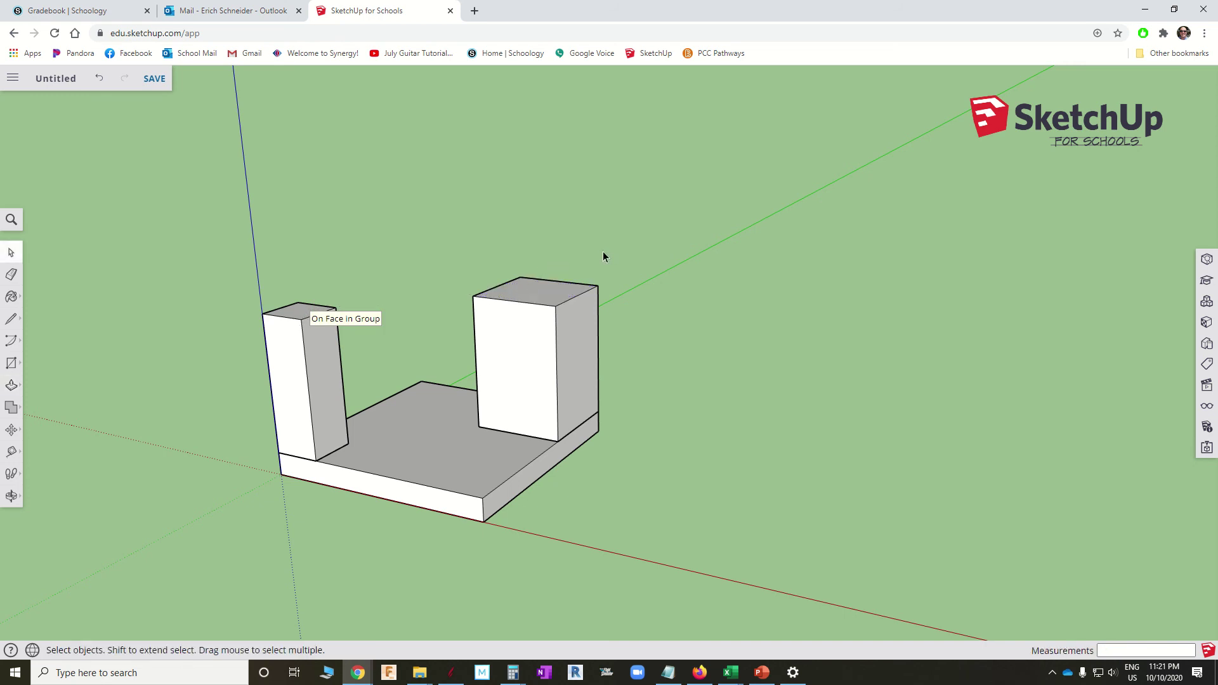
- Make the whole 4-inch post a group and clear the selection
{"action": "triple_click", "coordinate": [512, 350]}
{"action": "right_click", "coordinate": [512, 351]}
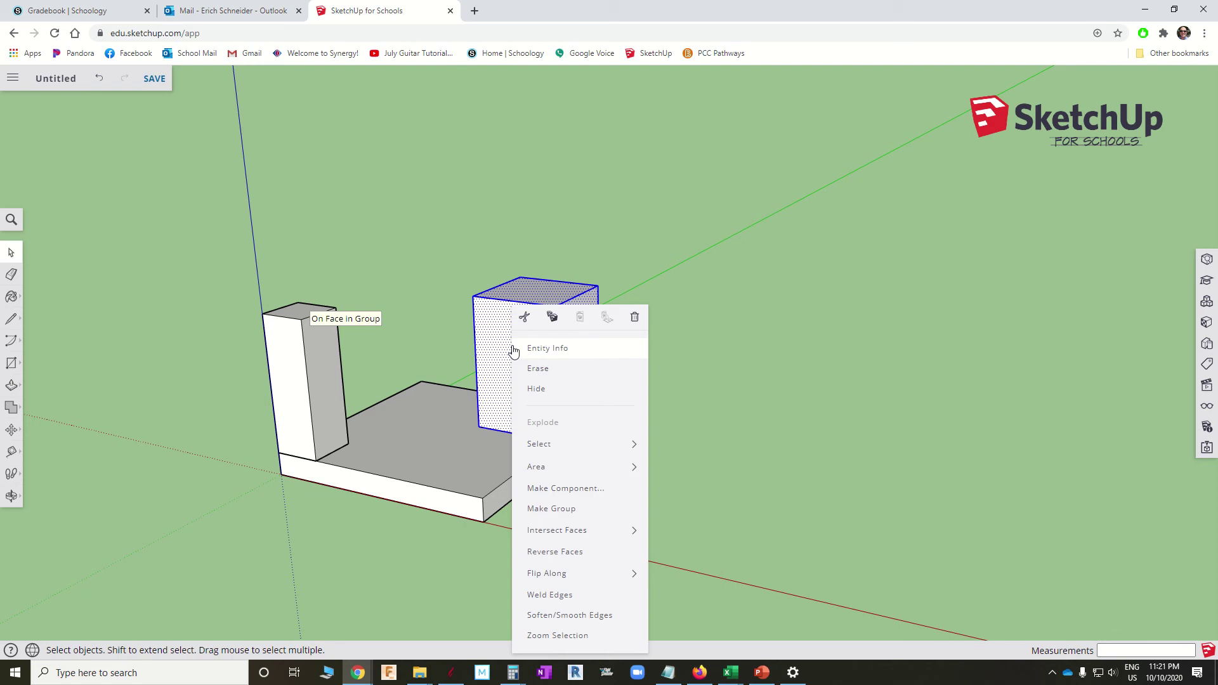
{"action": "left_click", "coordinate": [580, 510]}
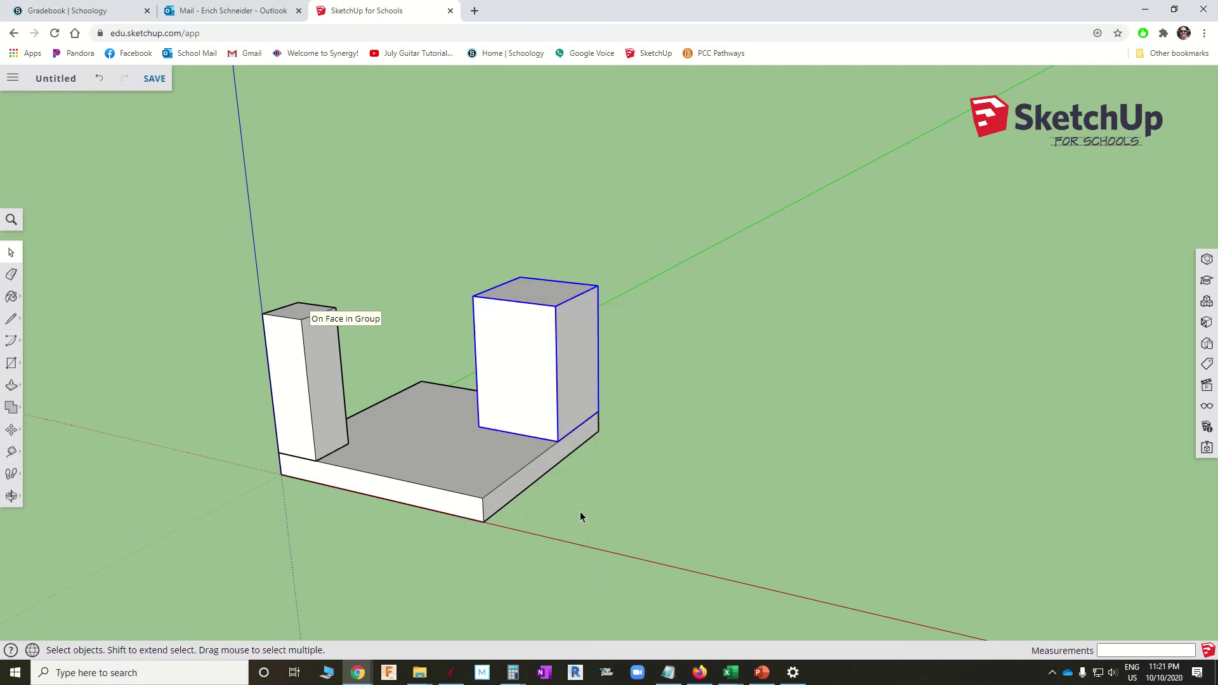
{"action": "left_click", "coordinate": [617, 474]}
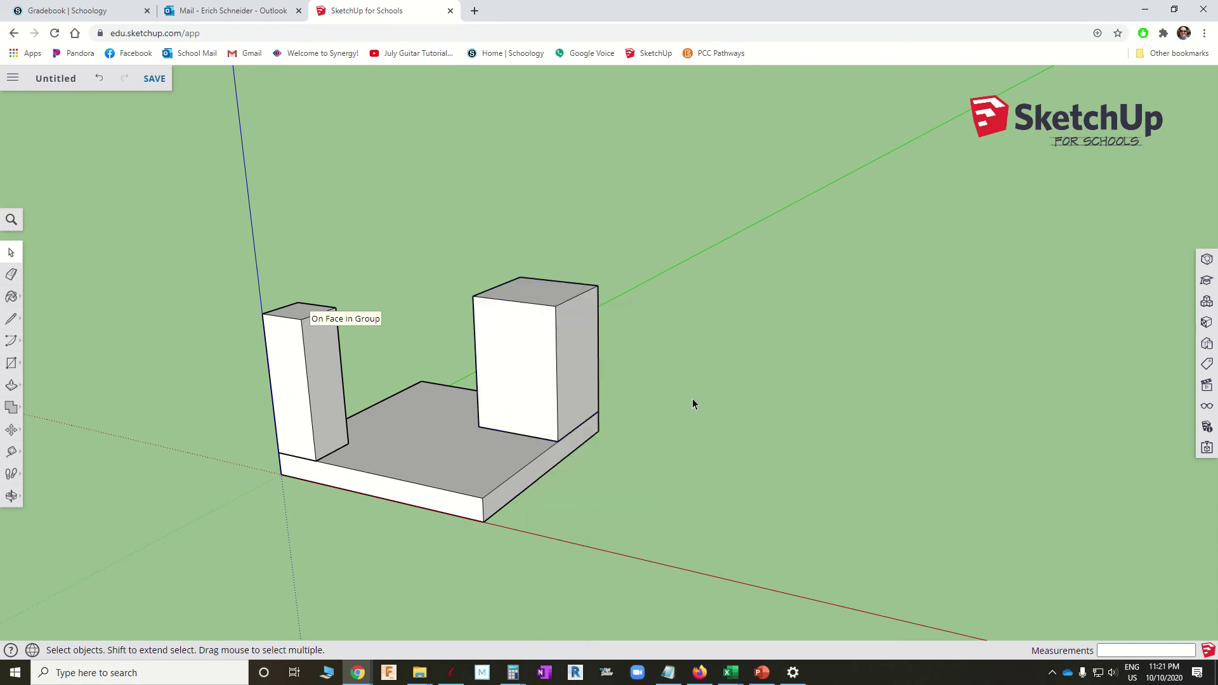
- Select the slab, the 4-inch post and the 2-inch post one by one to check that each is a separate group
{"action": "middle_click_drag", "start_coordinate": [416, 360], "coordinate": [432, 367]}
{"action": "scroll", "coordinate": [508, 429], "scroll_direction": "down", "scroll_amount": 2}
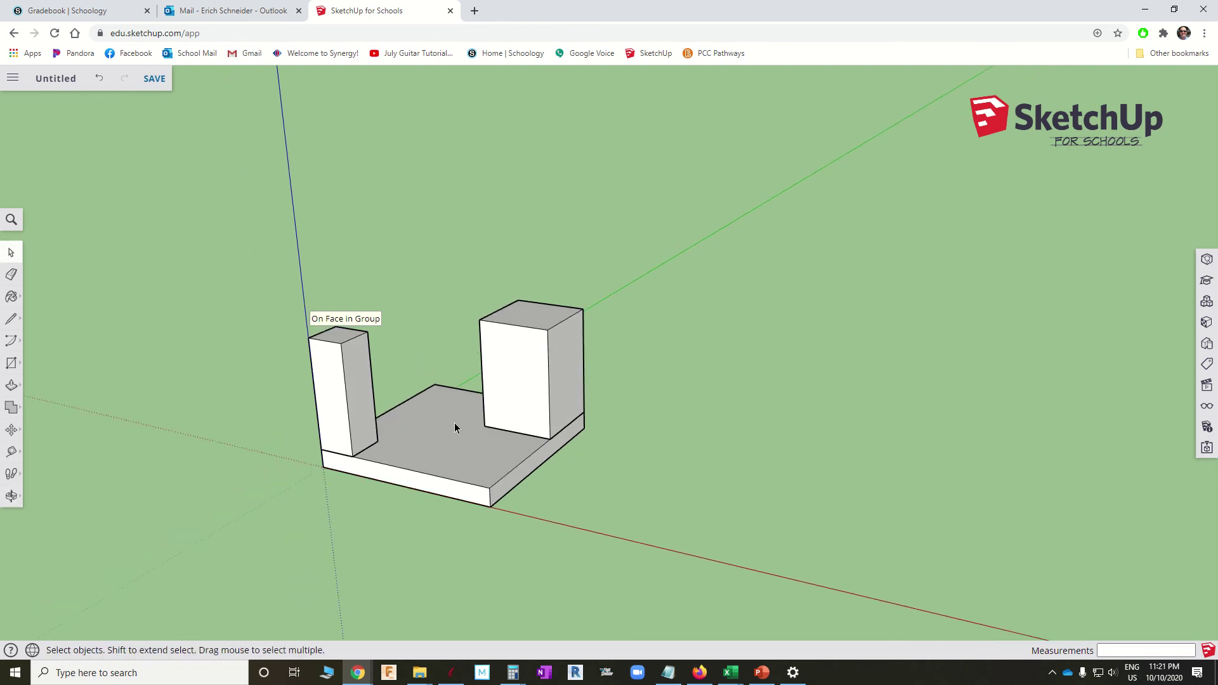
{"action": "scroll", "coordinate": [454, 422], "scroll_direction": "up", "scroll_amount": 2}
{"action": "scroll", "coordinate": [454, 423], "scroll_direction": "down", "scroll_amount": 3}
{"action": "scroll", "coordinate": [568, 453], "scroll_direction": "down", "scroll_amount": 1}
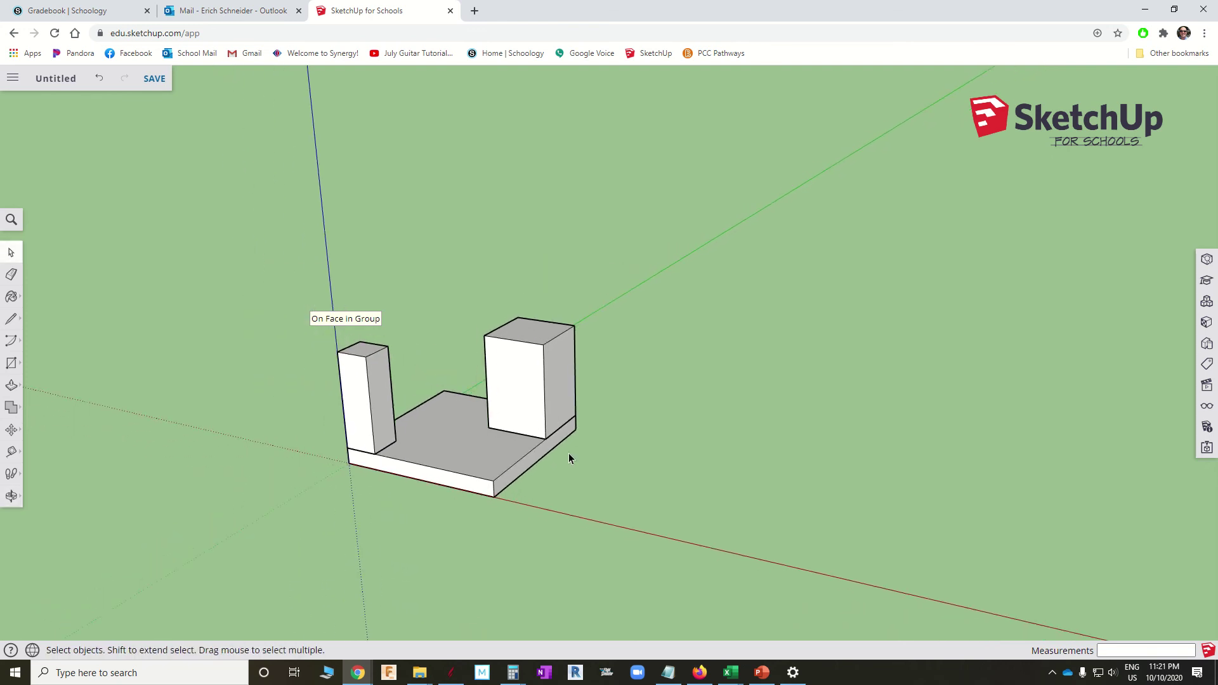
{"action": "scroll", "coordinate": [388, 412], "scroll_direction": "down", "scroll_amount": 2}
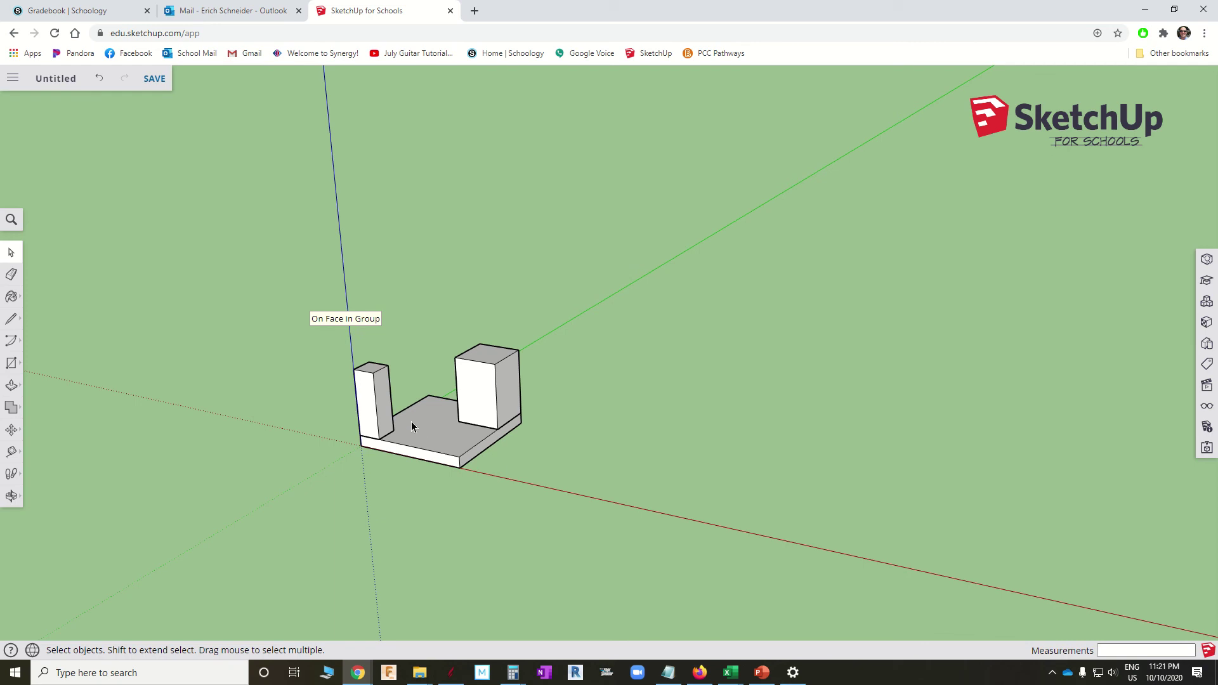
{"action": "scroll", "coordinate": [411, 420], "scroll_direction": "up", "scroll_amount": 4}
{"action": "left_click", "coordinate": [449, 431]}
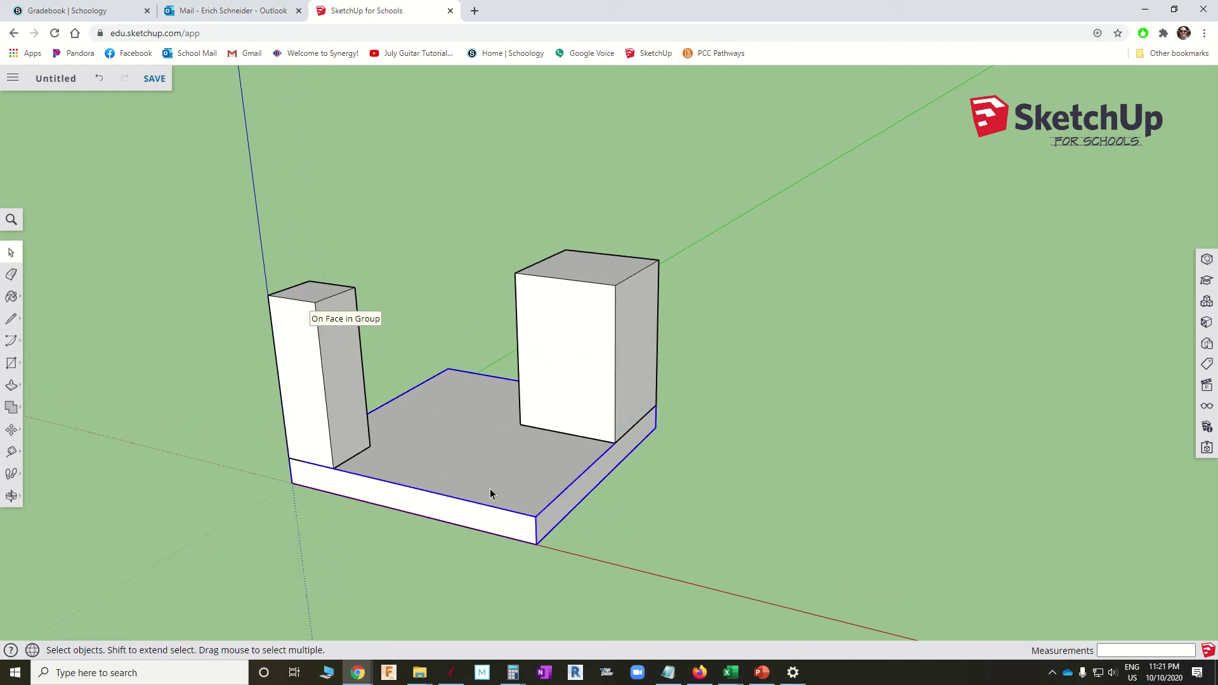
{"action": "left_click", "coordinate": [591, 379]}
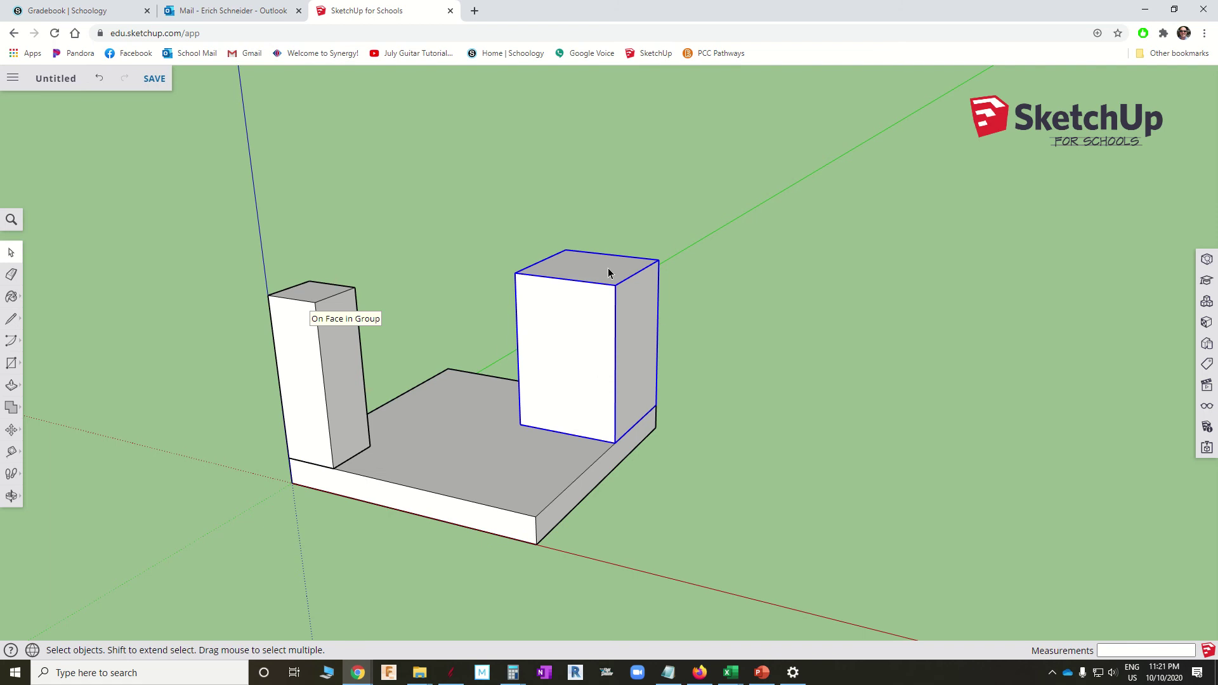
{"action": "left_click", "coordinate": [345, 371]}
{"action": "left_click", "coordinate": [441, 278]}
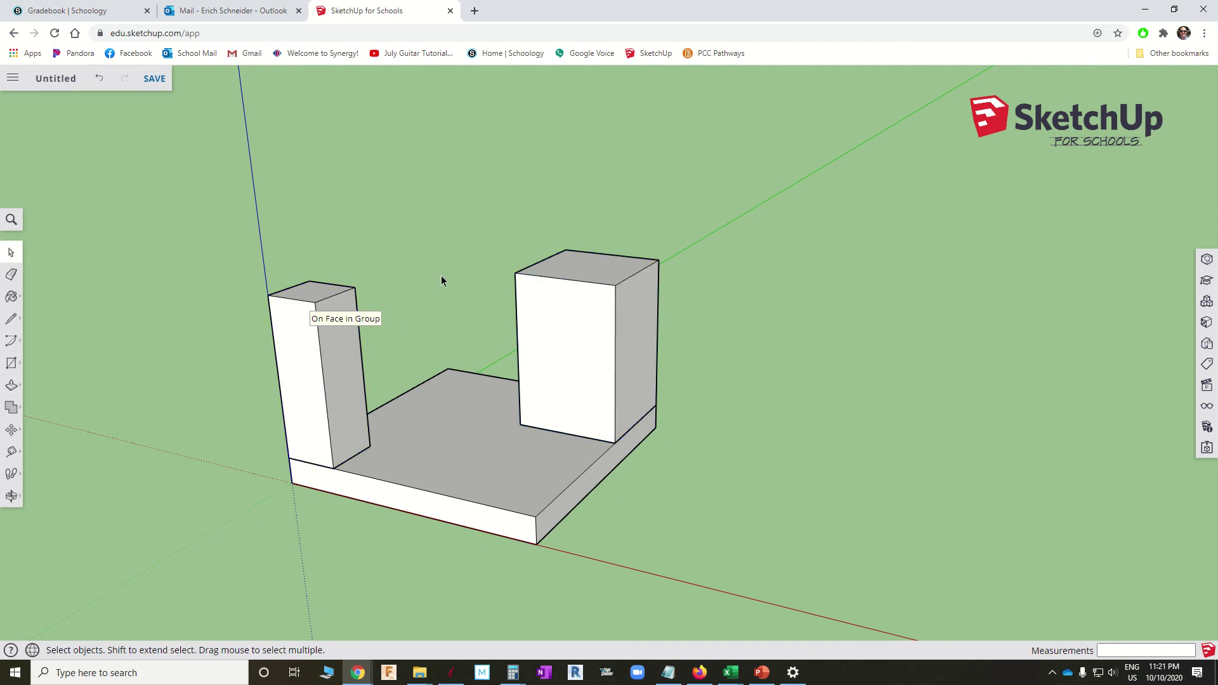
- Draw a rectangle about 8 9/16 by 9 13/16 inches on the ground beside the slab and pull it up into a block
{"action": "scroll", "coordinate": [442, 280], "scroll_direction": "down", "scroll_amount": 3}
{"action": "scroll", "coordinate": [704, 421], "scroll_direction": "down", "scroll_amount": 2}
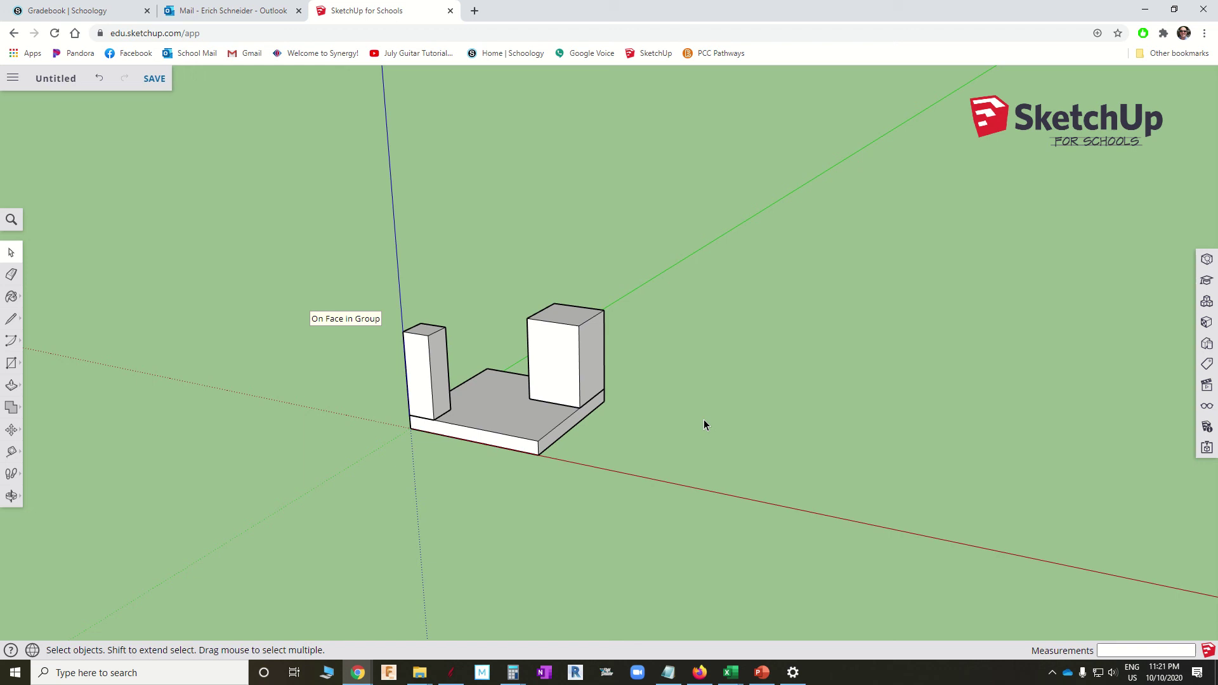
{"action": "scroll", "coordinate": [367, 313], "scroll_direction": "down", "scroll_amount": 2}
{"action": "scroll", "coordinate": [748, 361], "scroll_direction": "up", "scroll_amount": 2}
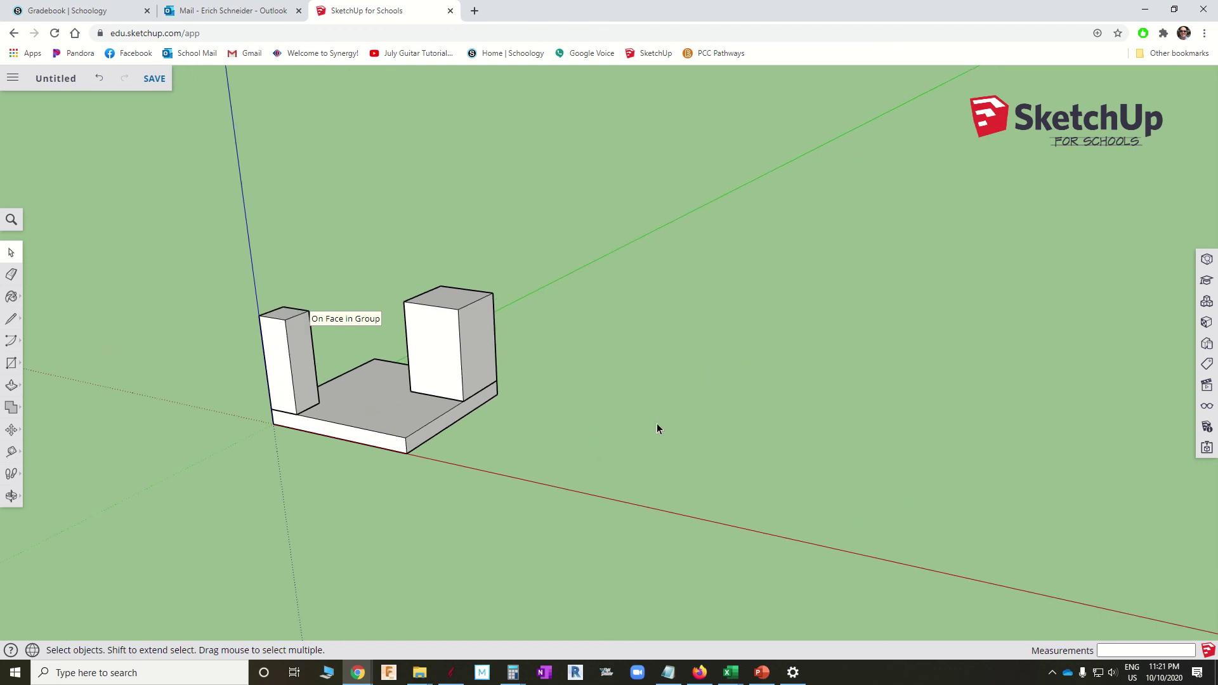
{"action": "key", "text": "r"}
{"action": "left_click", "coordinate": [506, 472]}
{"action": "left_click", "coordinate": [712, 433]}
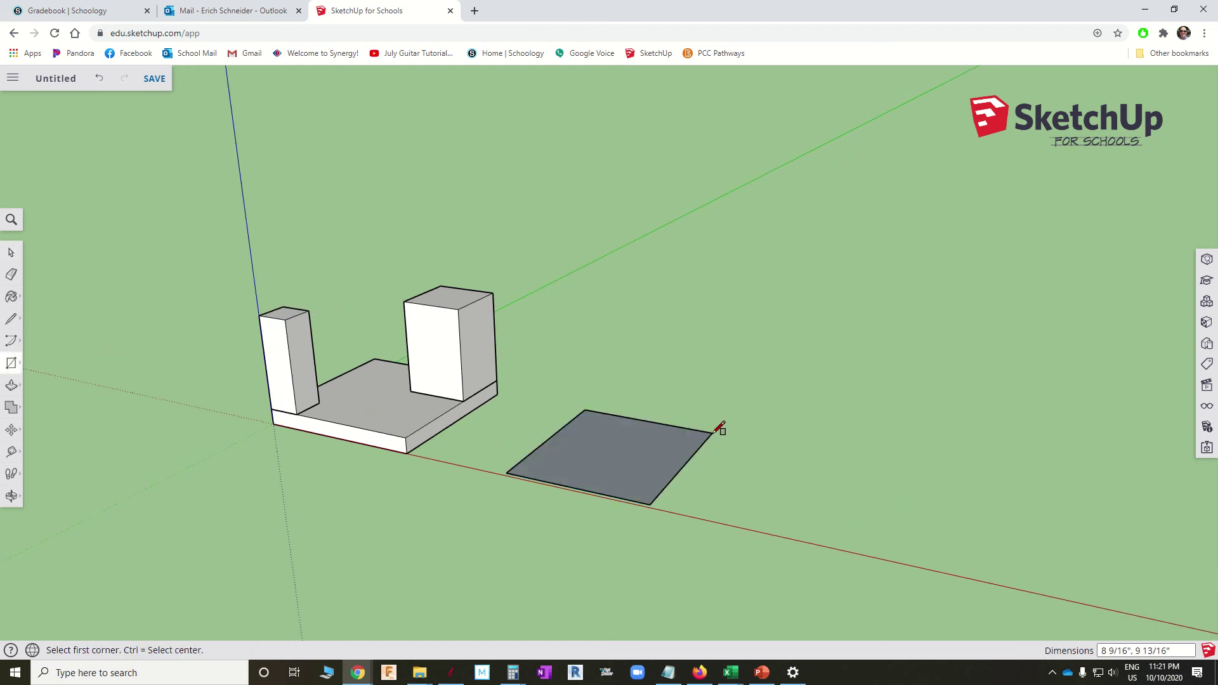
{"action": "key", "text": "p"}
{"action": "left_click_drag", "start_coordinate": [595, 438], "coordinate": [610, 382]}
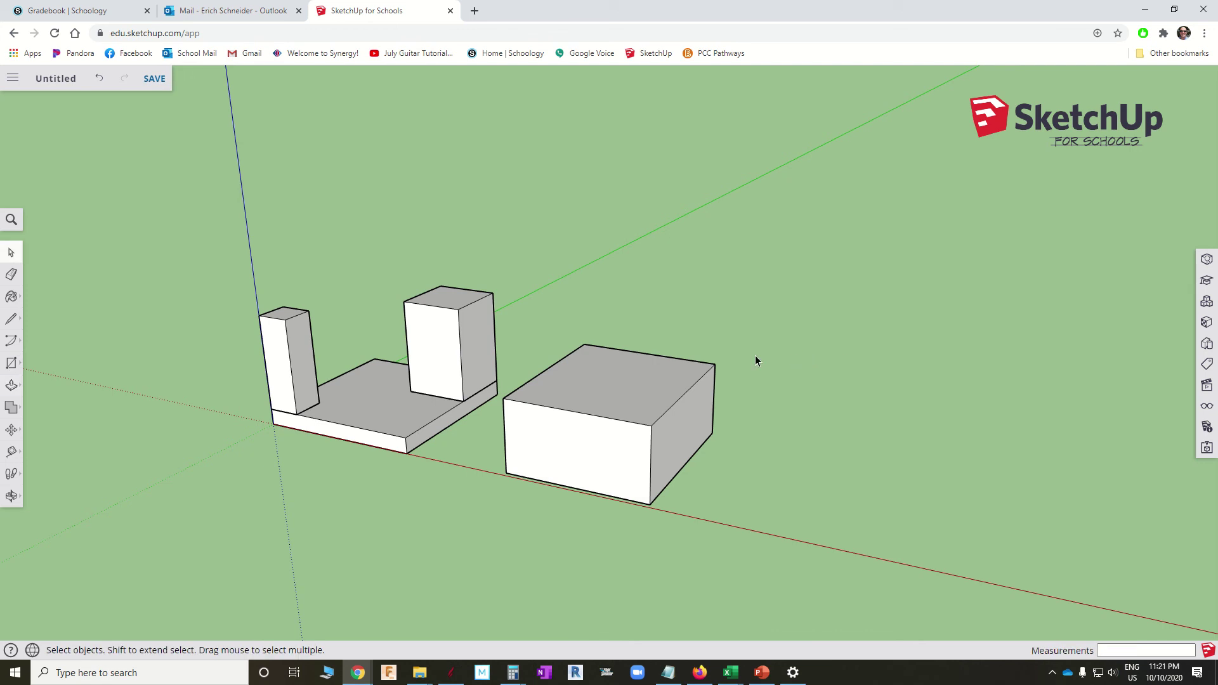
- Draw a small rectangle on the new block's top at its front corner nearest the slab and pull it up about 4 11/16 inches
{"action": "key", "text": "r"}
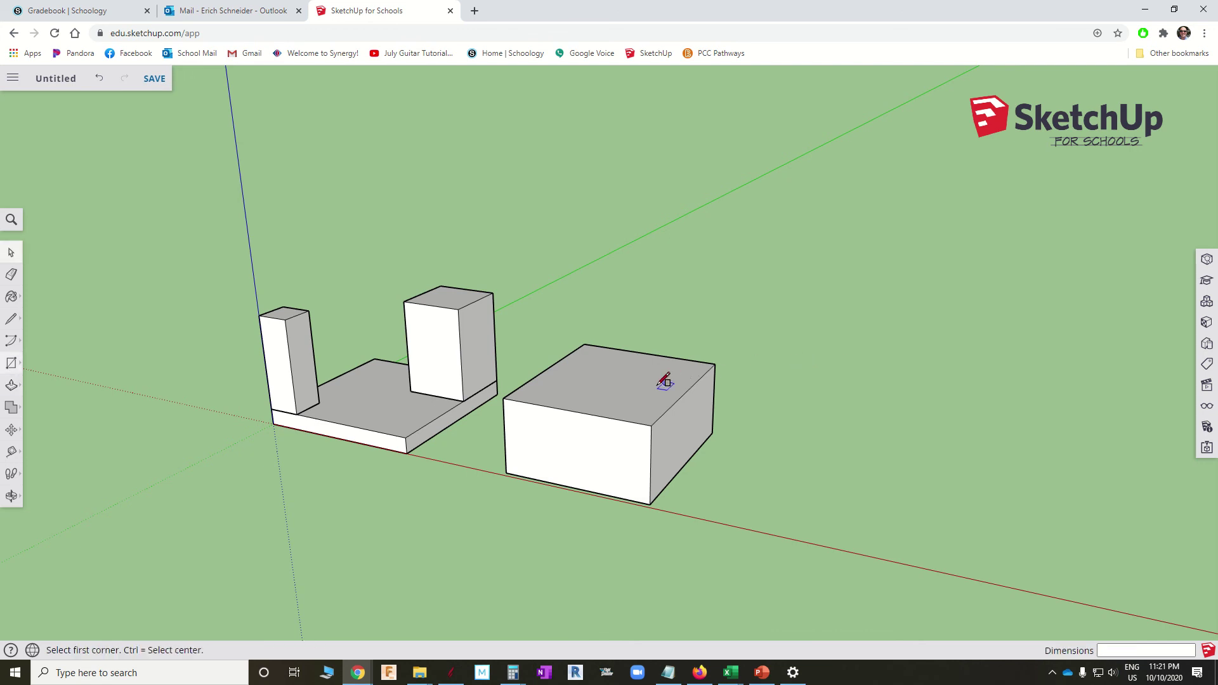
{"action": "left_click", "coordinate": [504, 397]}
{"action": "left_click", "coordinate": [584, 384]}
{"action": "key", "text": "p"}
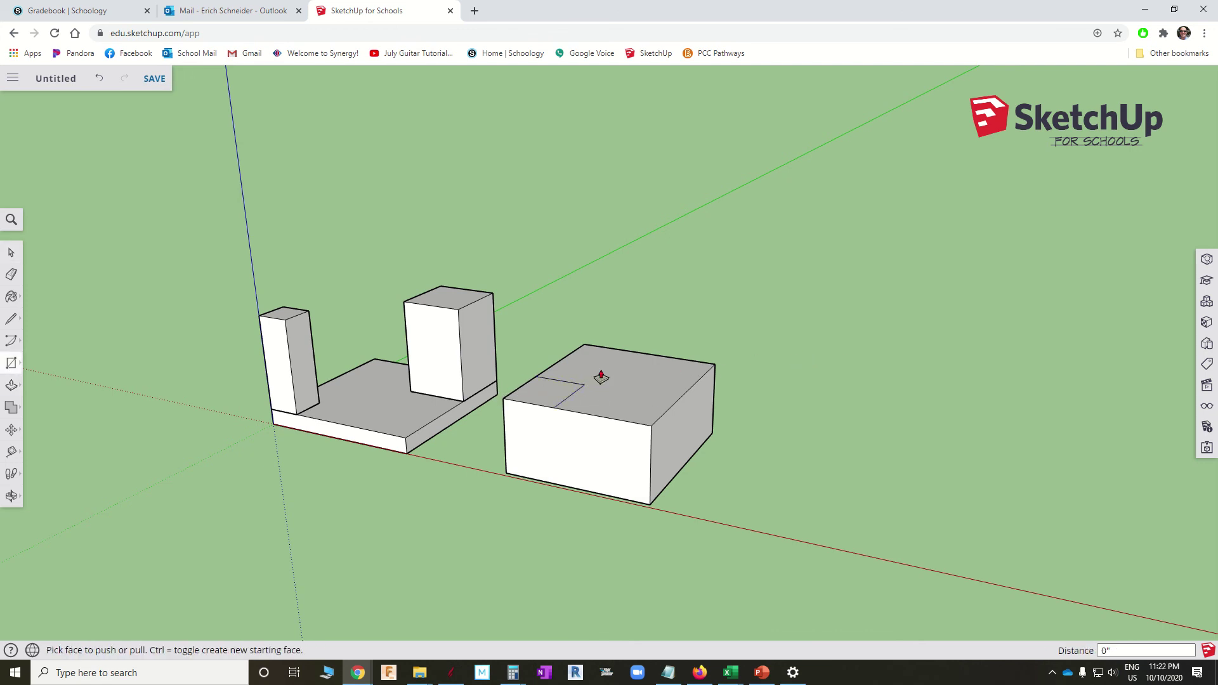
{"action": "left_click_drag", "start_coordinate": [545, 400], "coordinate": [558, 332]}
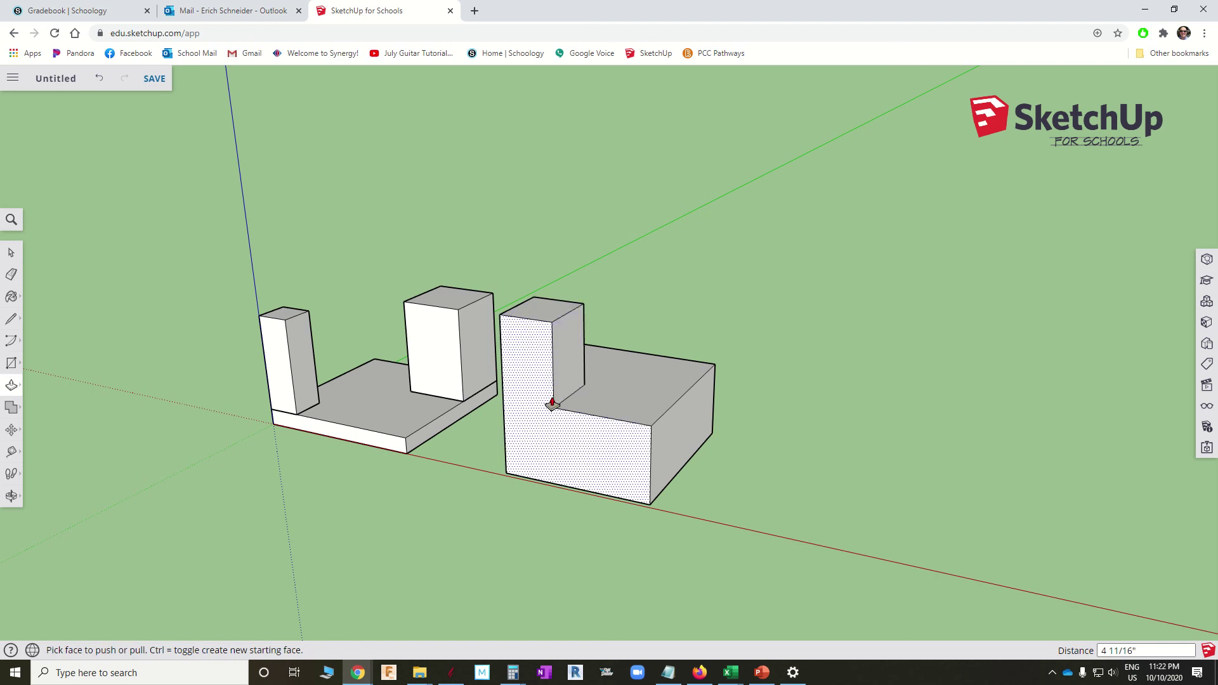
- Draw another rectangle at the diagonally opposite corner of the block's top and pull it up to the first ungrouped post's height
{"action": "key", "text": "r"}
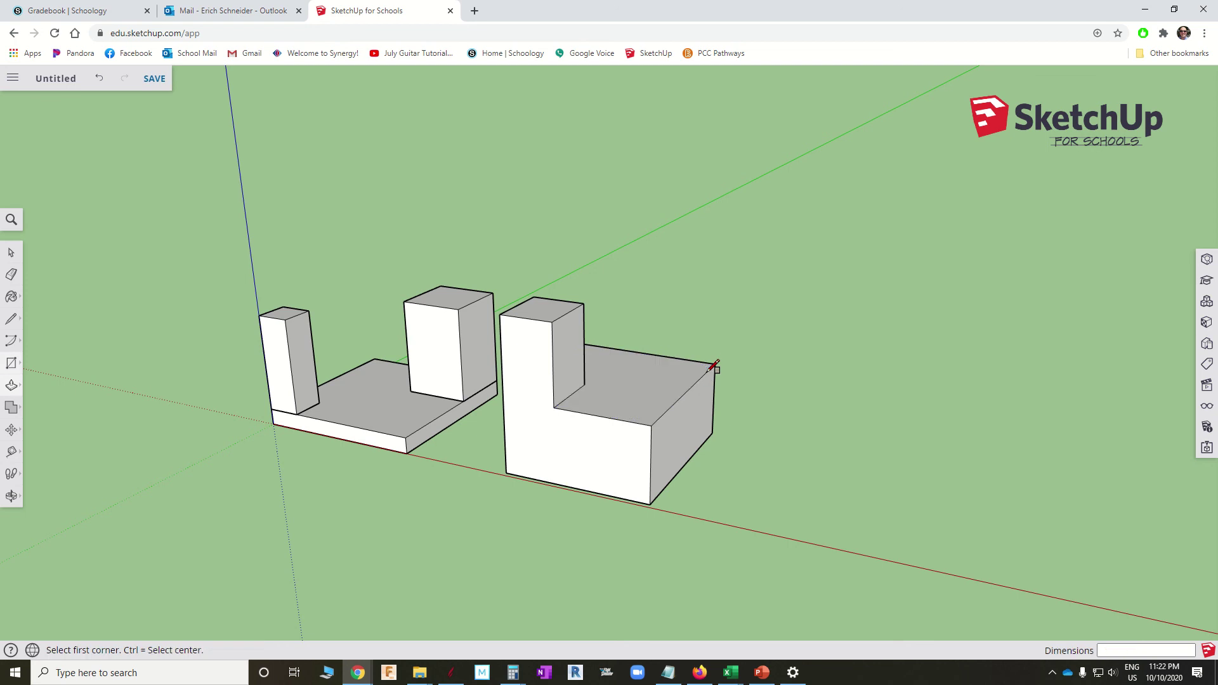
{"action": "left_click", "coordinate": [715, 362]}
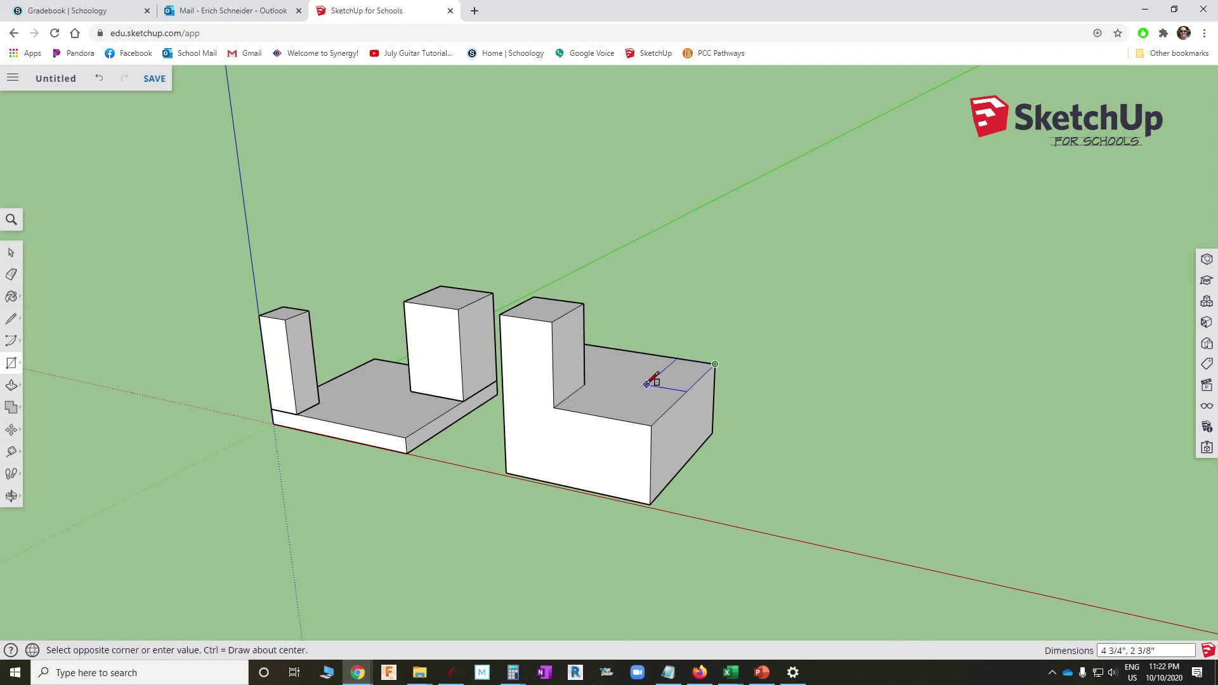
{"action": "left_click", "coordinate": [644, 378]}
{"action": "key", "text": "p"}
{"action": "left_click", "coordinate": [671, 374]}
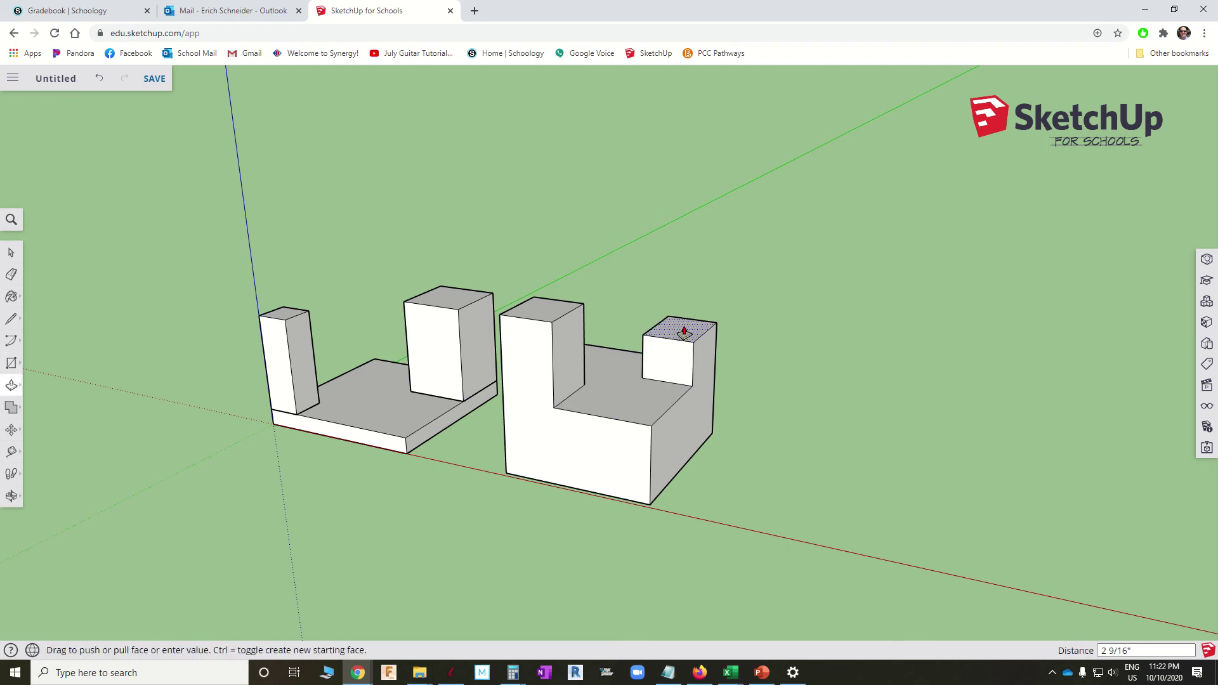
{"action": "left_click", "coordinate": [540, 309]}
{"action": "key", "text": "space"}
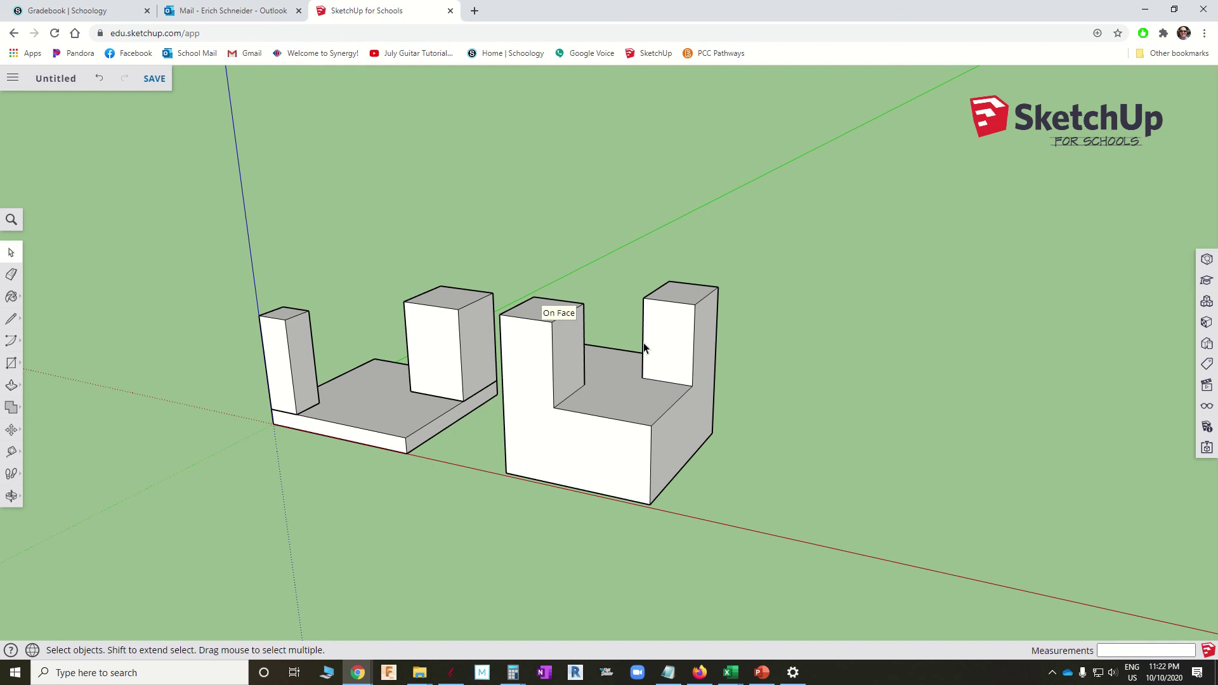
- Move the grouped 2-inch post 8 inches along the slab's front edge to the other front corner
{"action": "left_click", "coordinate": [309, 382]}
{"action": "key", "text": "m"}
{"action": "left_click", "coordinate": [296, 413]}
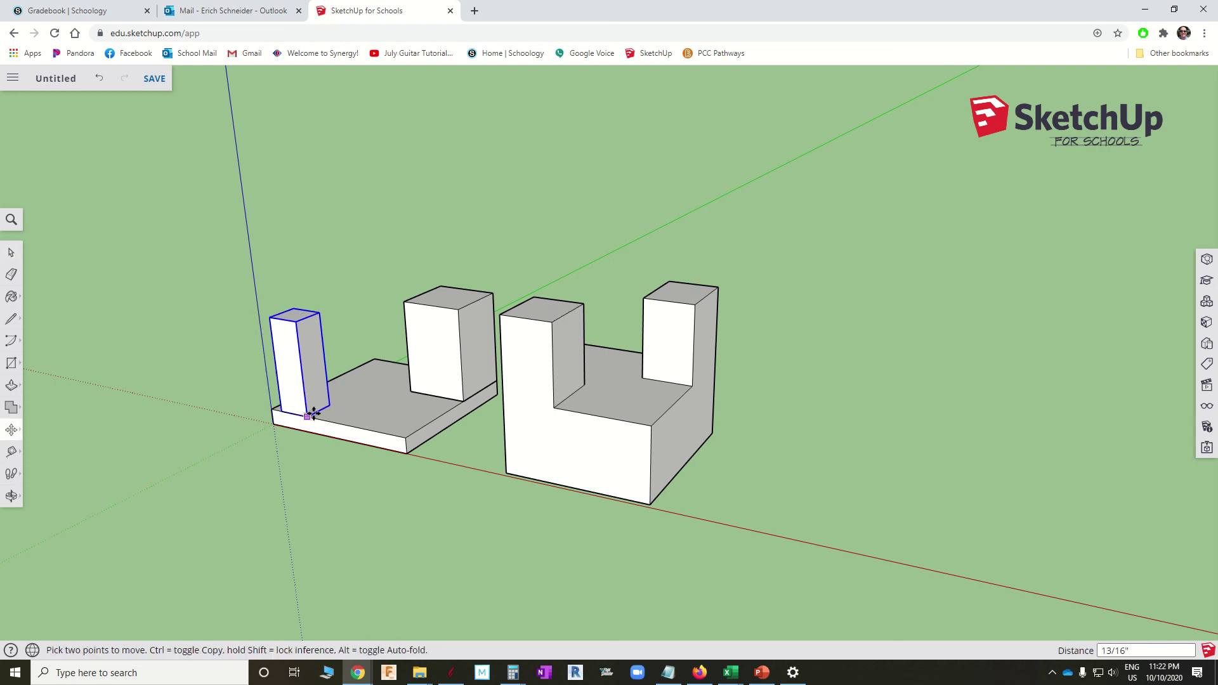
{"action": "left_click", "coordinate": [376, 431]}
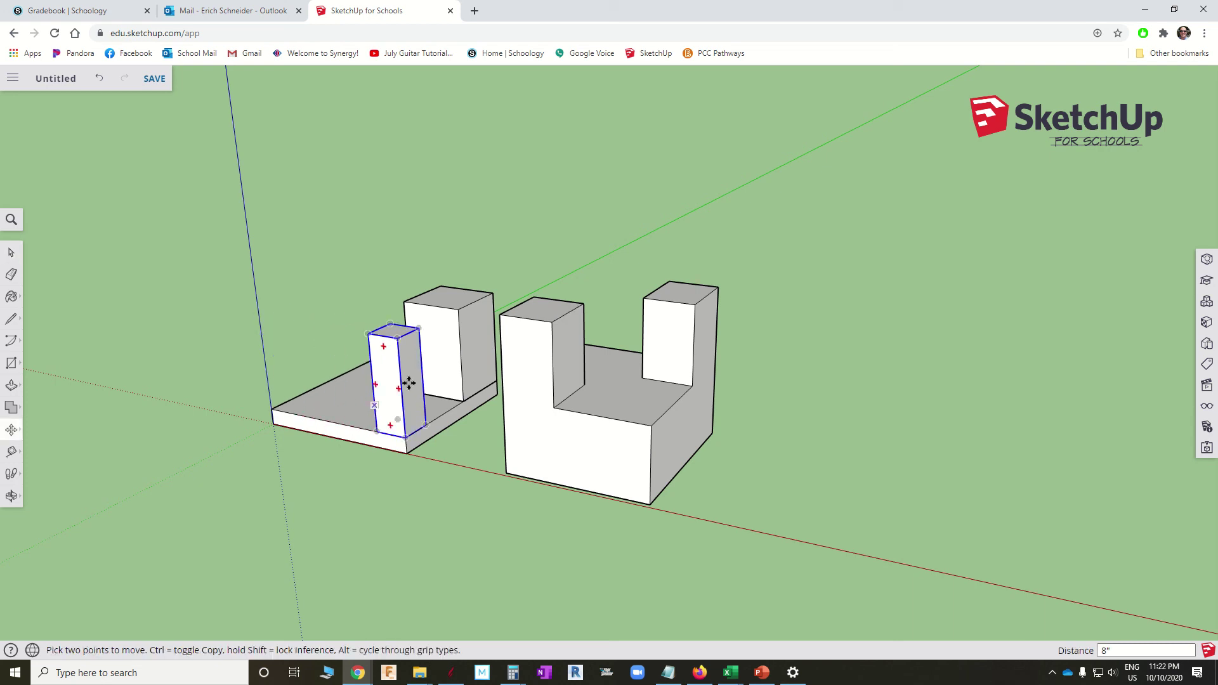
{"action": "key", "text": "space"}
- Move the grouped 4-inch post along the slab's back edge to the corner on the green axis
{"action": "left_click", "coordinate": [460, 345]}
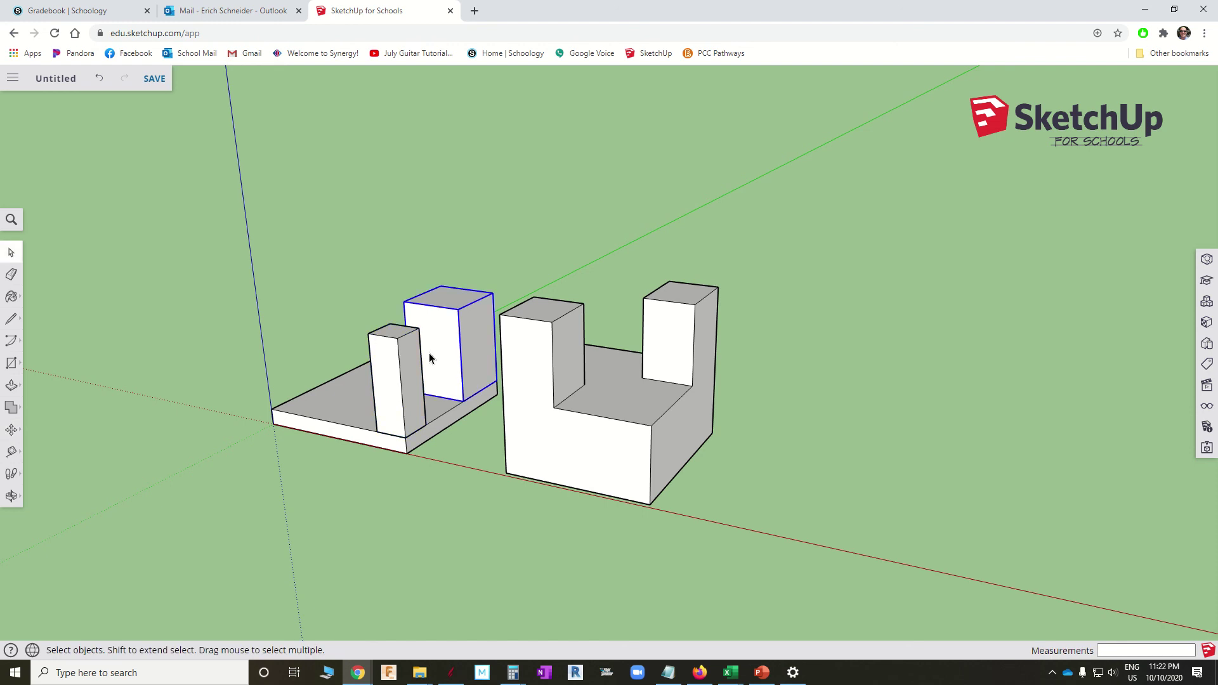
{"action": "middle_click_drag", "start_coordinate": [429, 352], "coordinate": [409, 452]}
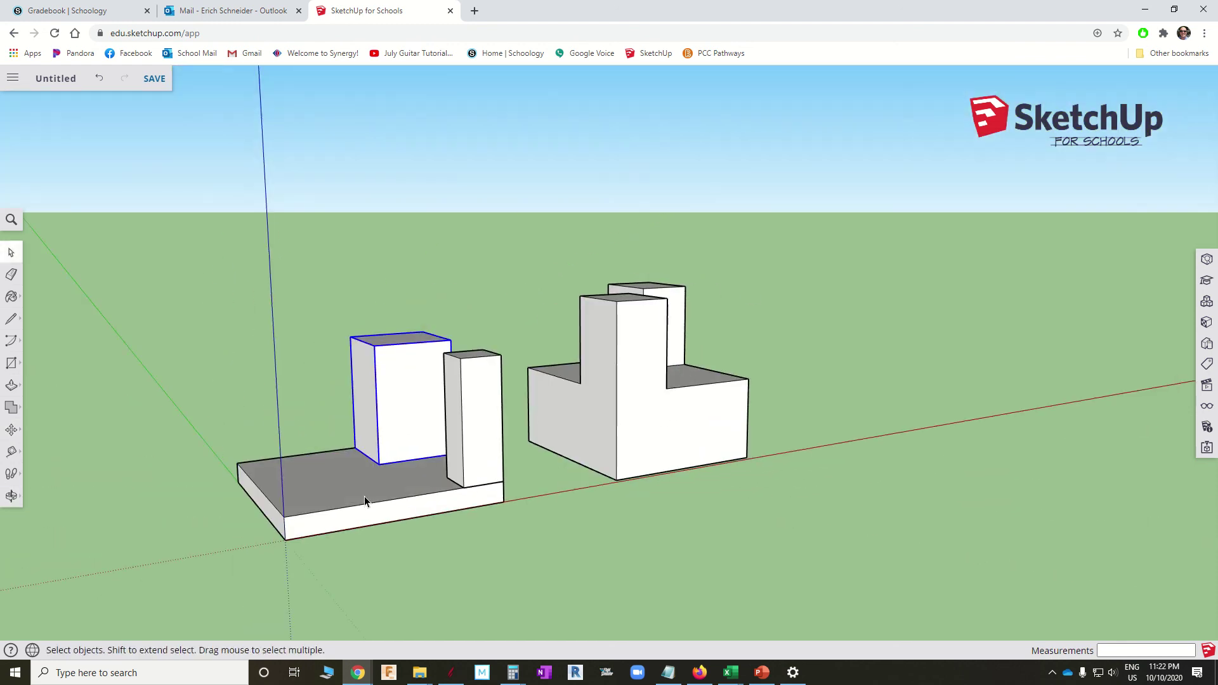
{"action": "key", "text": "m"}
{"action": "left_click", "coordinate": [359, 456]}
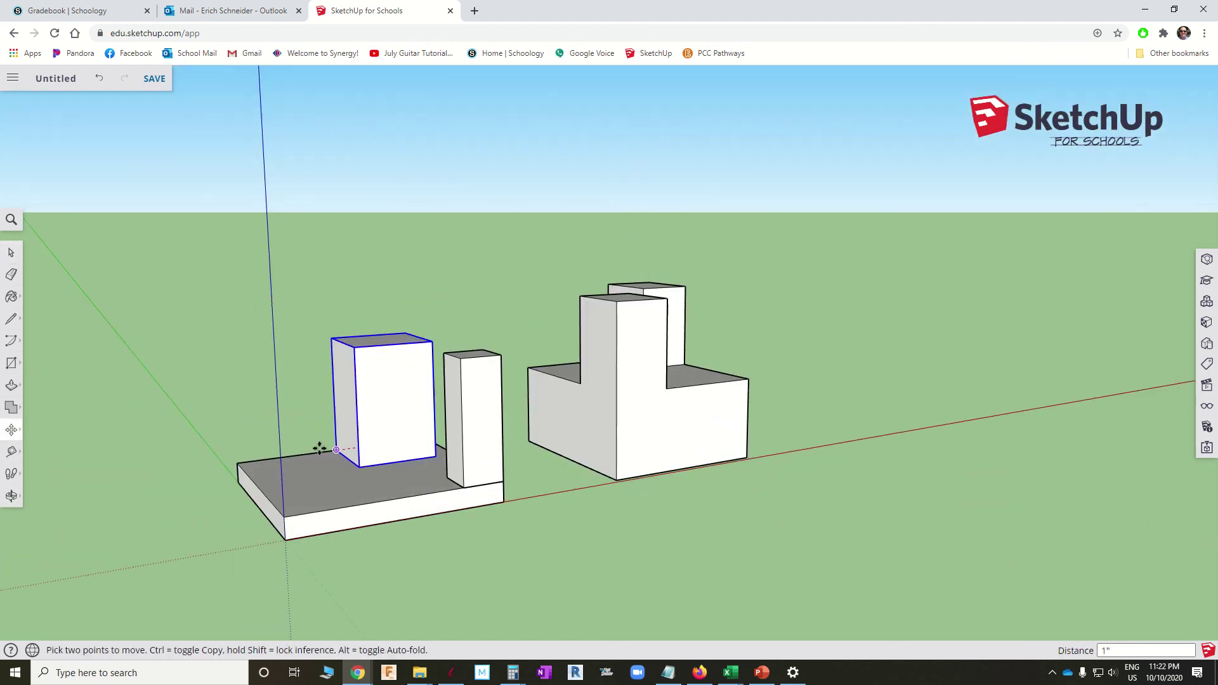
{"action": "left_click", "coordinate": [240, 464]}
{"action": "key", "text": "space"}
- Move the grouped 2-inch post inward from the slab's corner by about 1 1/8 inches
{"action": "middle_click_drag", "start_coordinate": [495, 497], "coordinate": [458, 487]}
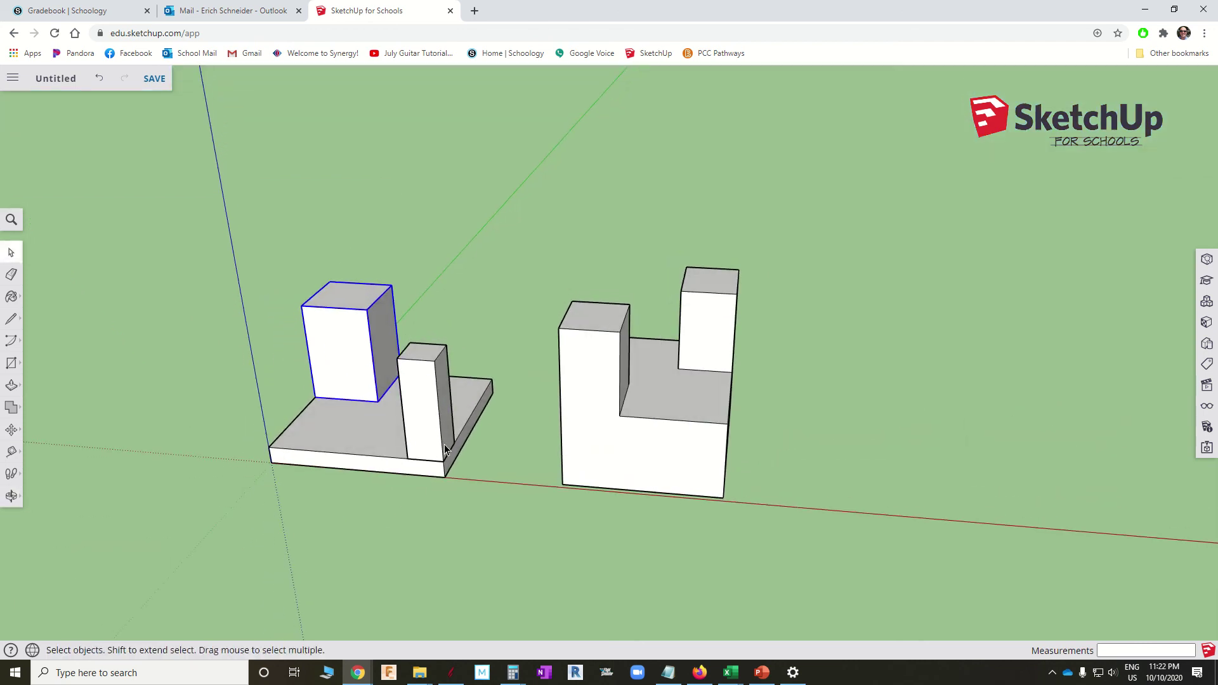
{"action": "scroll", "coordinate": [444, 447], "scroll_direction": "up", "scroll_amount": 2}
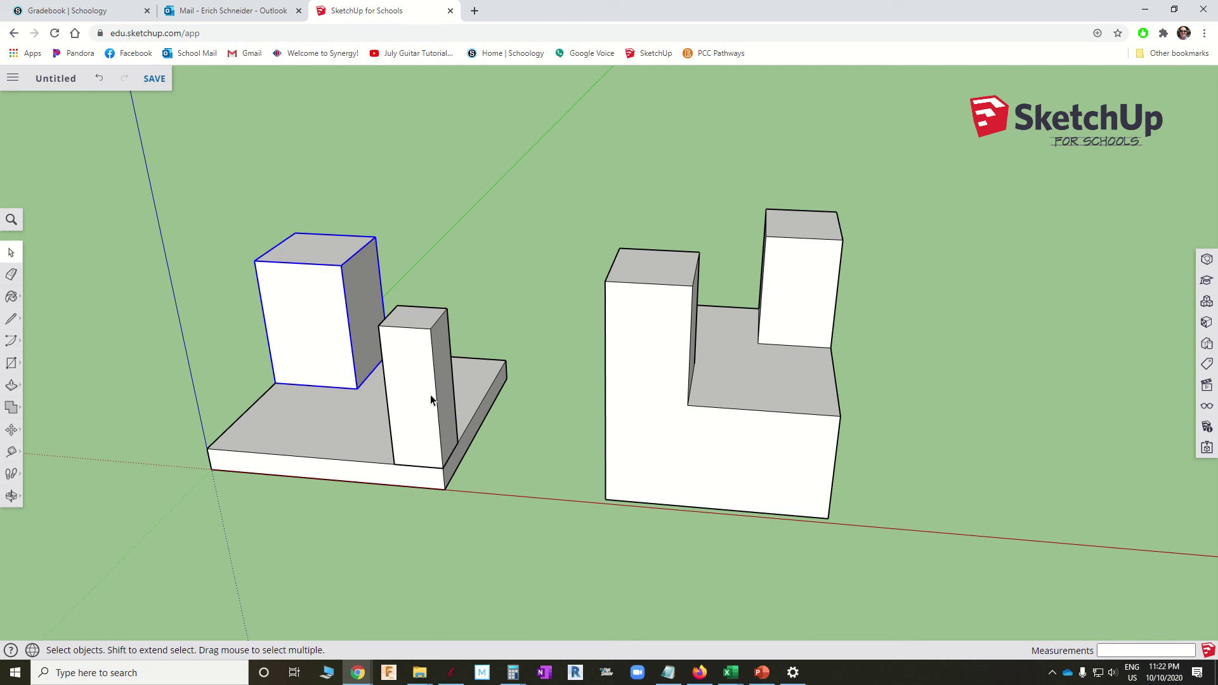
{"action": "left_click", "coordinate": [424, 429]}
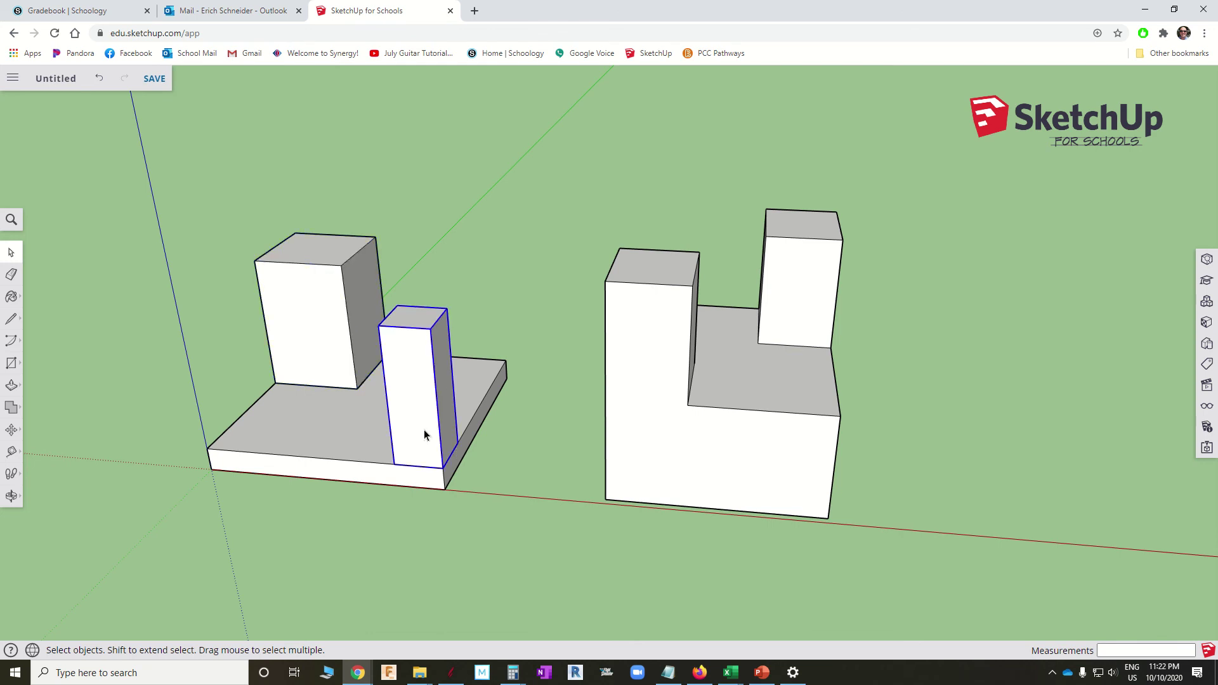
{"action": "key", "text": "m"}
{"action": "left_click", "coordinate": [439, 451]}
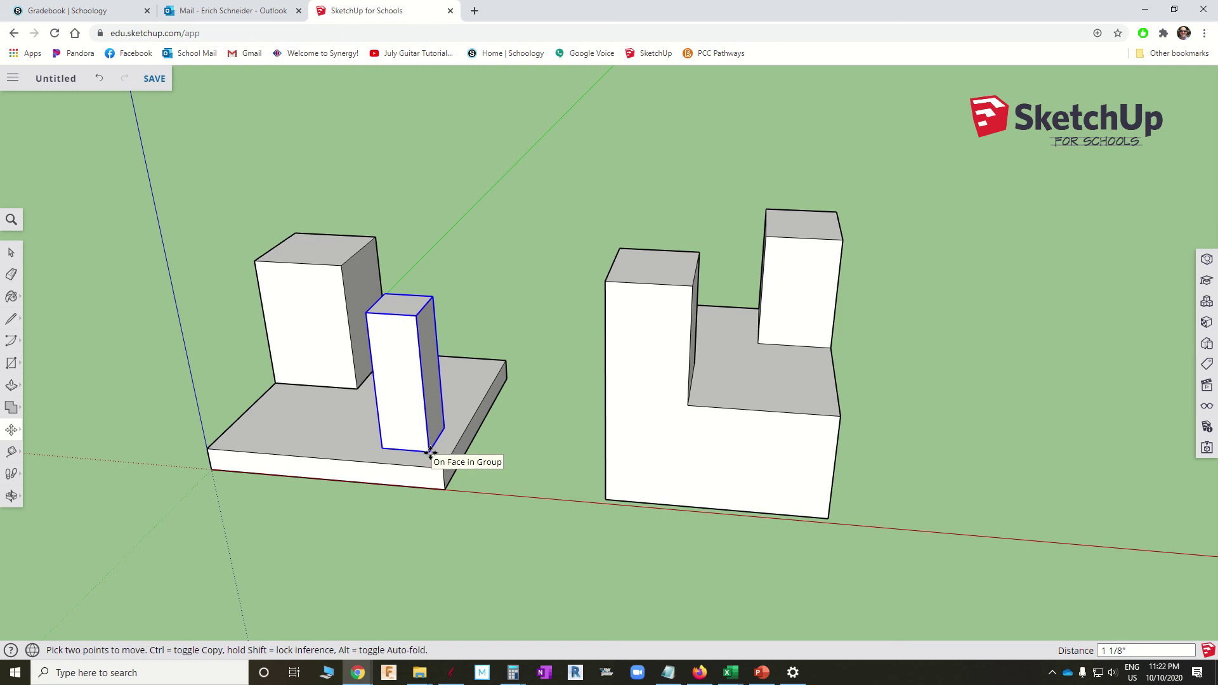
{"action": "left_click", "coordinate": [429, 451]}
{"action": "key", "text": "space"}
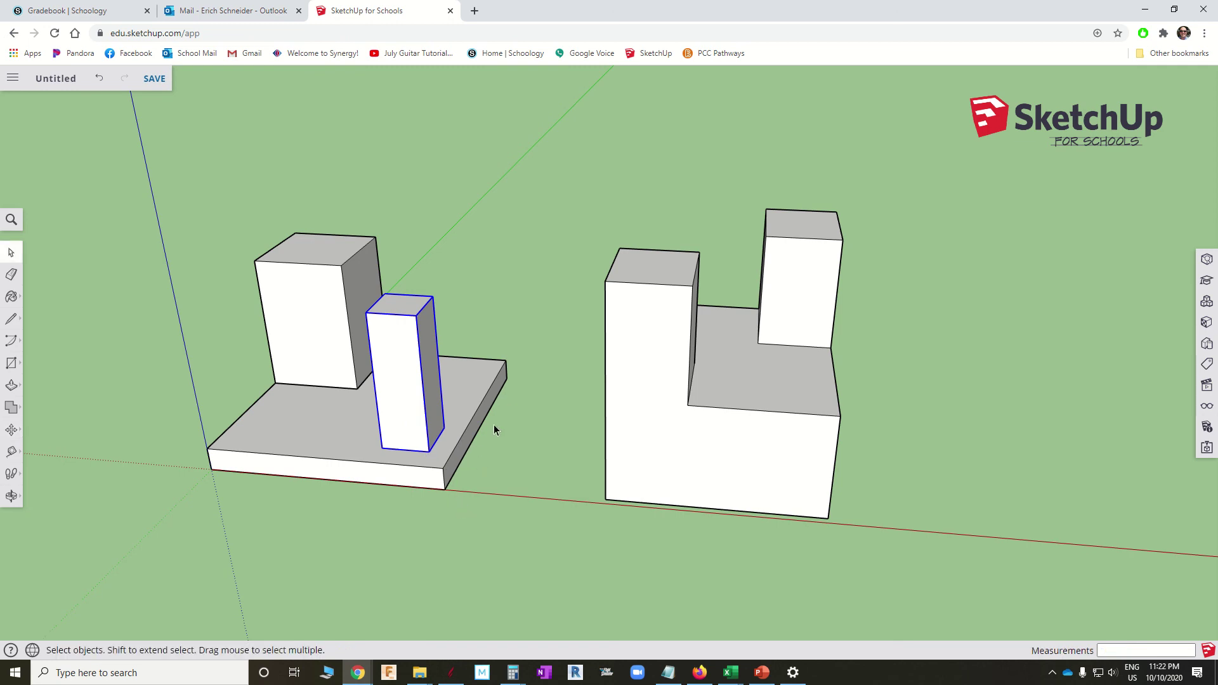
- Move the whole front face of the ungrouped block outward by about 1/16 inch
{"action": "left_click", "coordinate": [647, 366]}
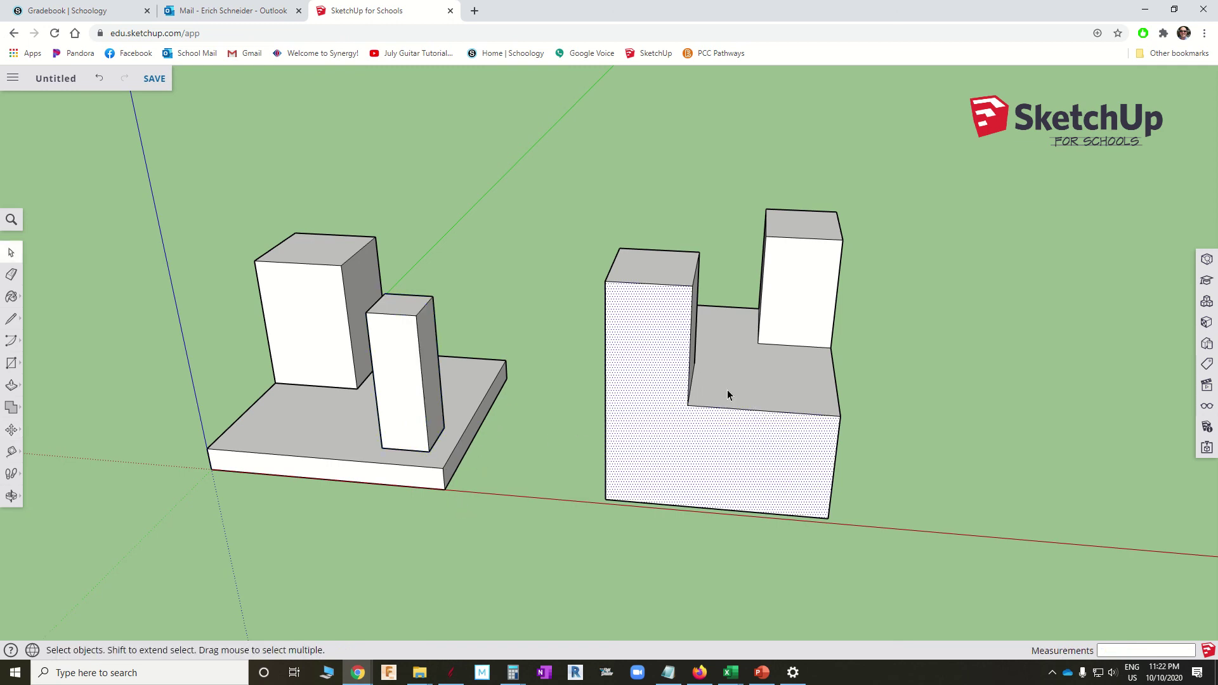
{"action": "scroll", "coordinate": [721, 394], "scroll_direction": "down", "scroll_amount": 2}
{"action": "middle_click_drag", "start_coordinate": [759, 408], "coordinate": [636, 410]}
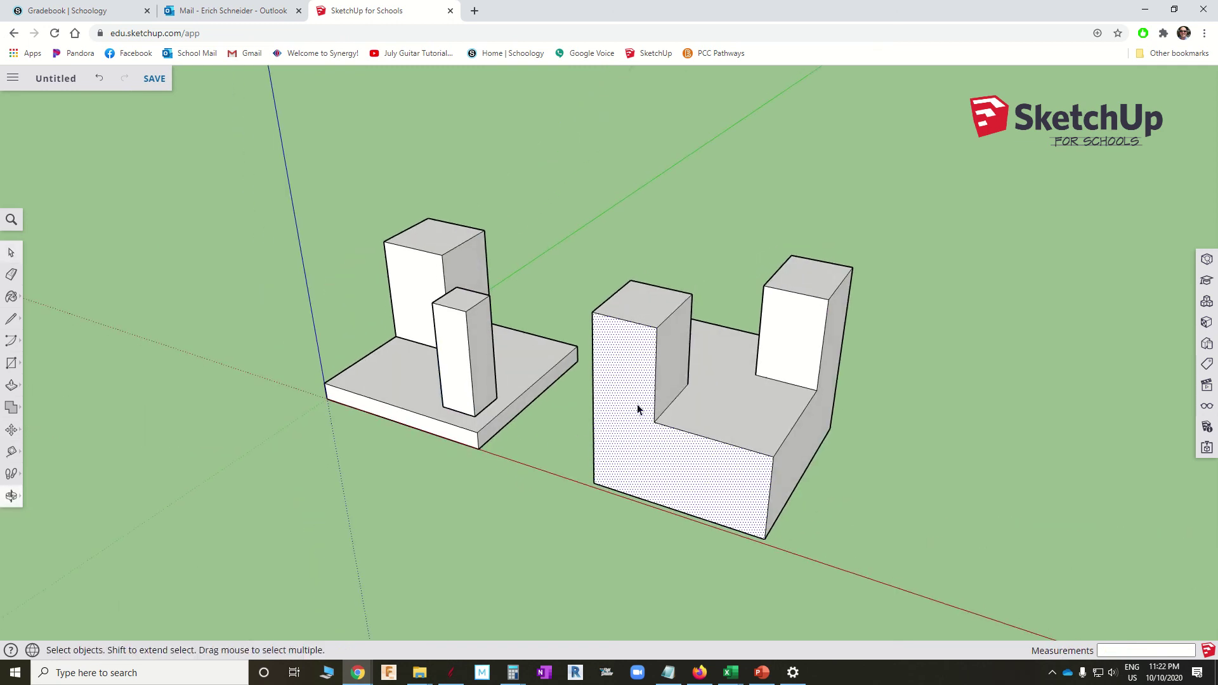
{"action": "key", "text": "m"}
{"action": "left_click", "coordinate": [629, 368]}
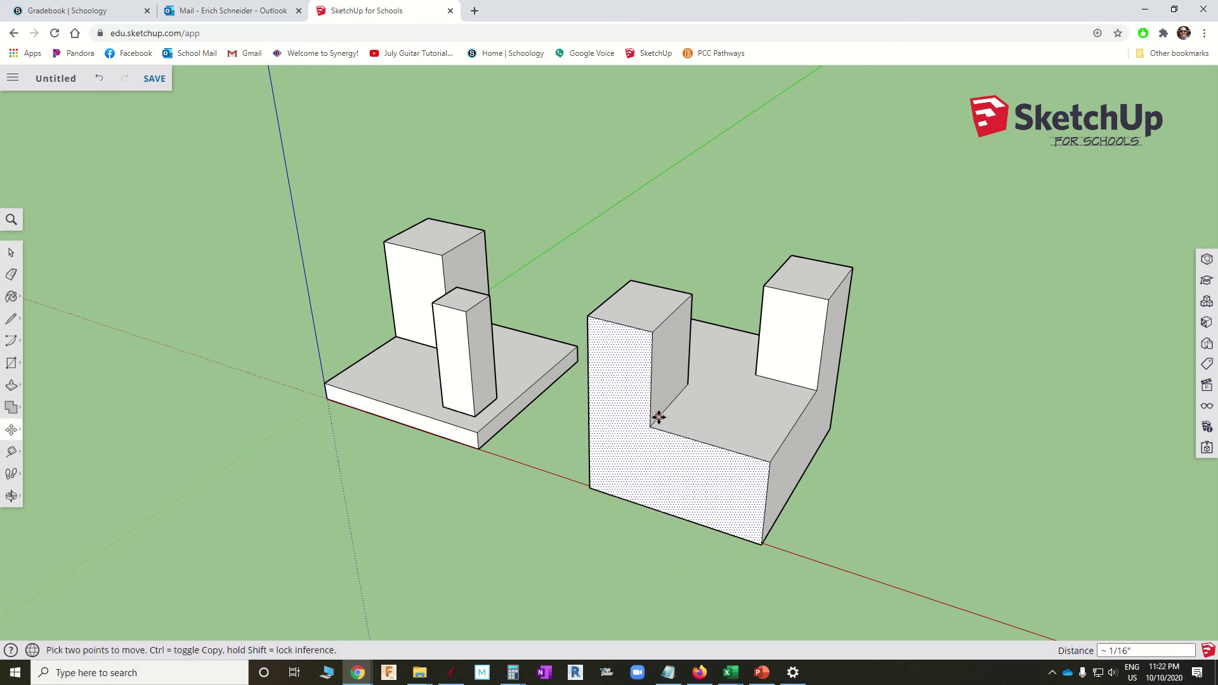
{"action": "key", "text": "Escape"}
{"action": "key", "text": "space"}
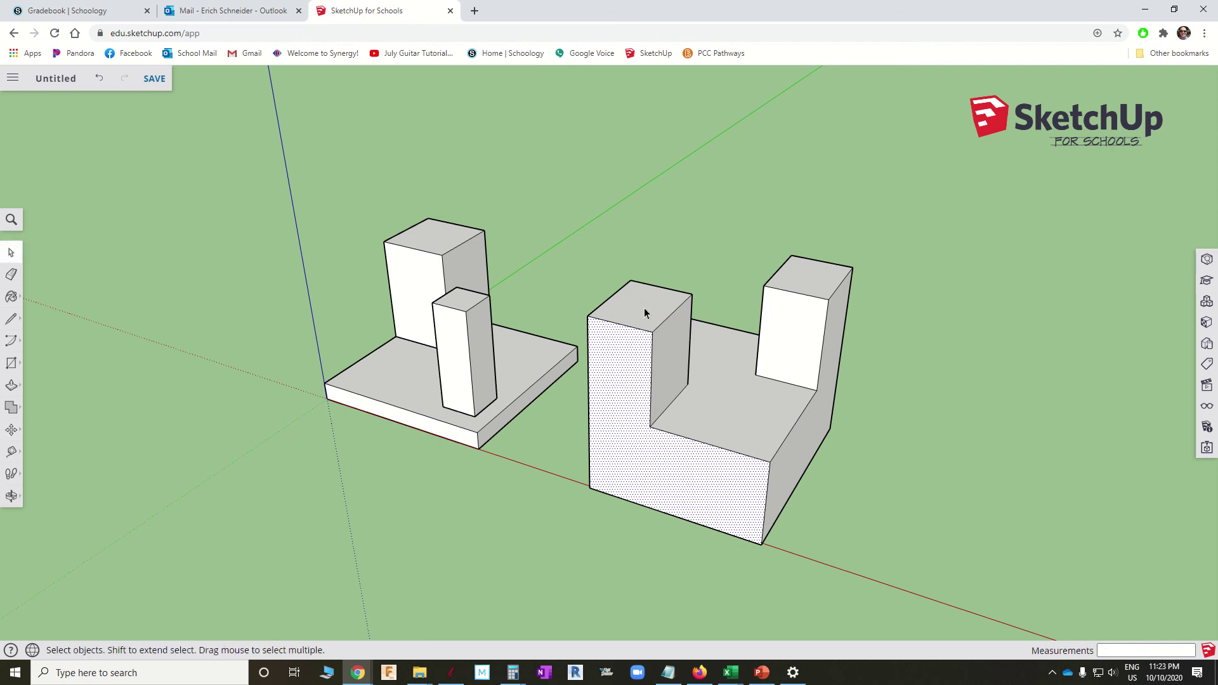
- Move the top face of the front ungrouped post slightly downward to shorten the post
{"action": "left_click", "coordinate": [644, 309]}
{"action": "key", "text": "m"}
{"action": "left_click", "coordinate": [644, 309]}
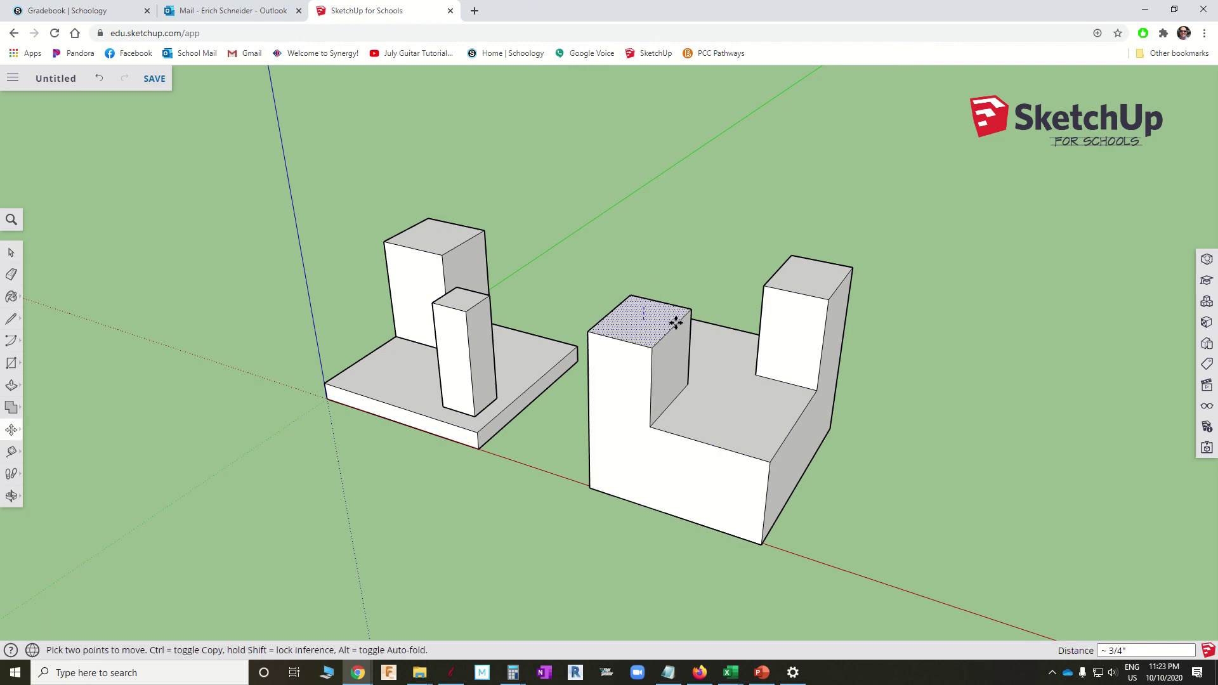
{"action": "key", "text": "space"}
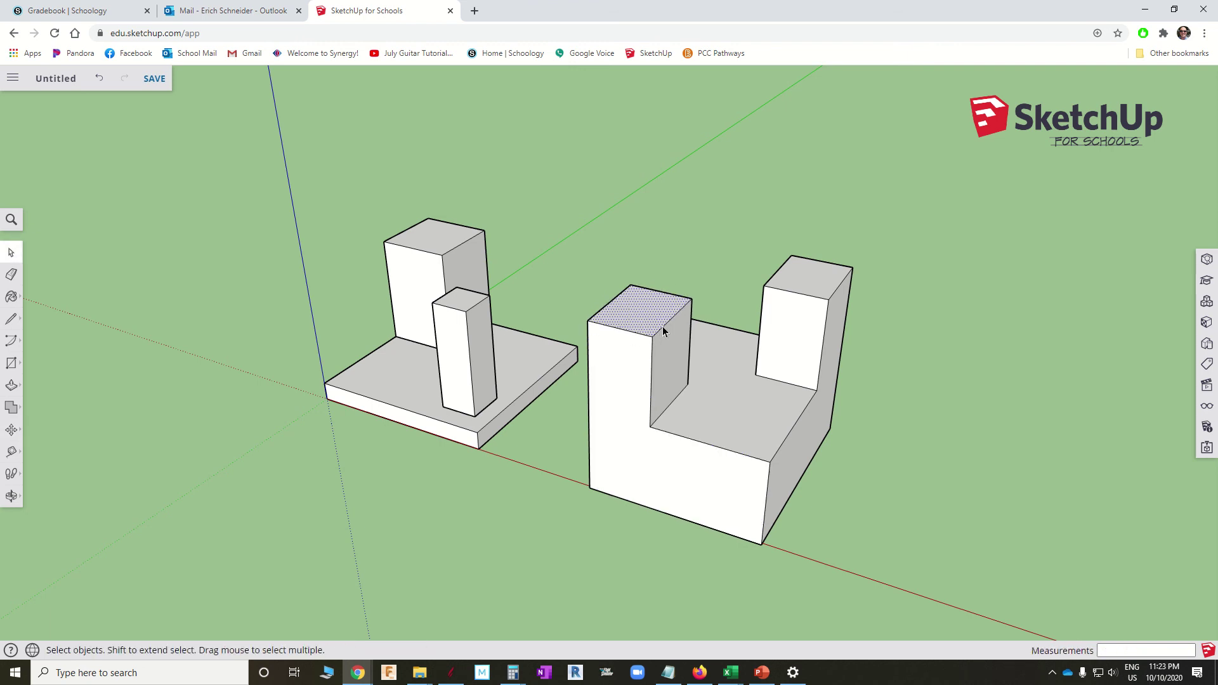
- Move the inner top edge of the front ungrouped post sideways and upward to tilt its top face
{"action": "left_click", "coordinate": [662, 327]}
{"action": "key", "text": "m"}
{"action": "left_click", "coordinate": [665, 326]}
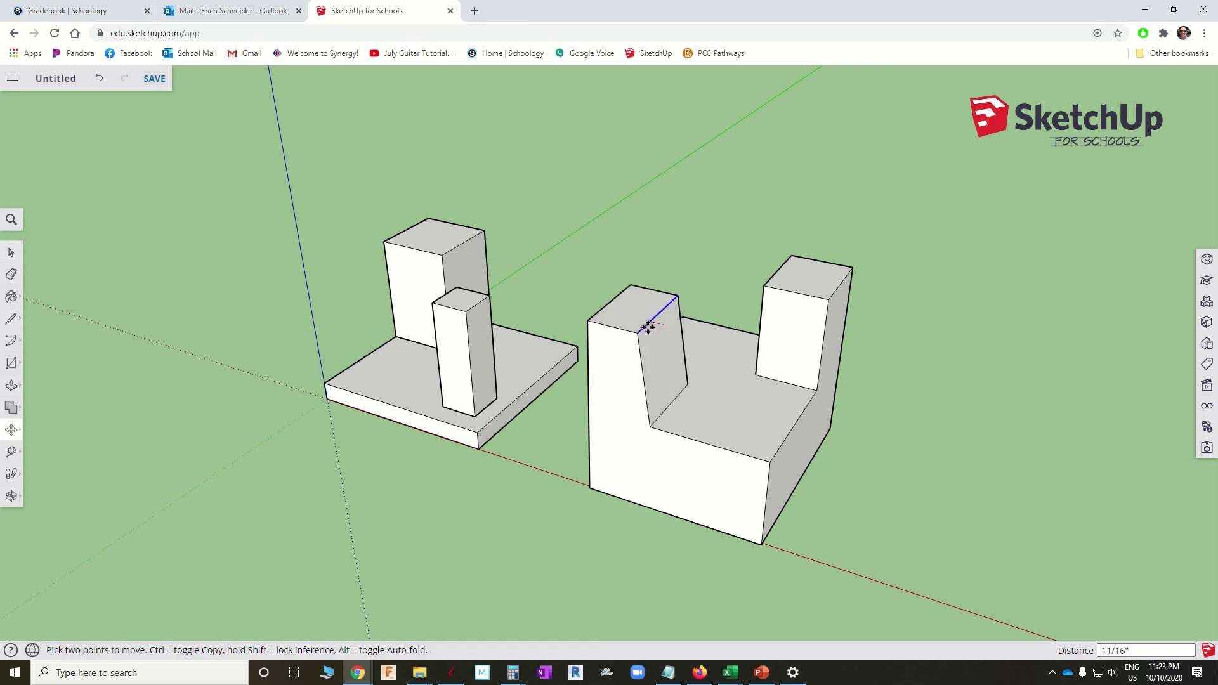
{"action": "left_click", "coordinate": [660, 334]}
{"action": "left_click", "coordinate": [624, 387]}
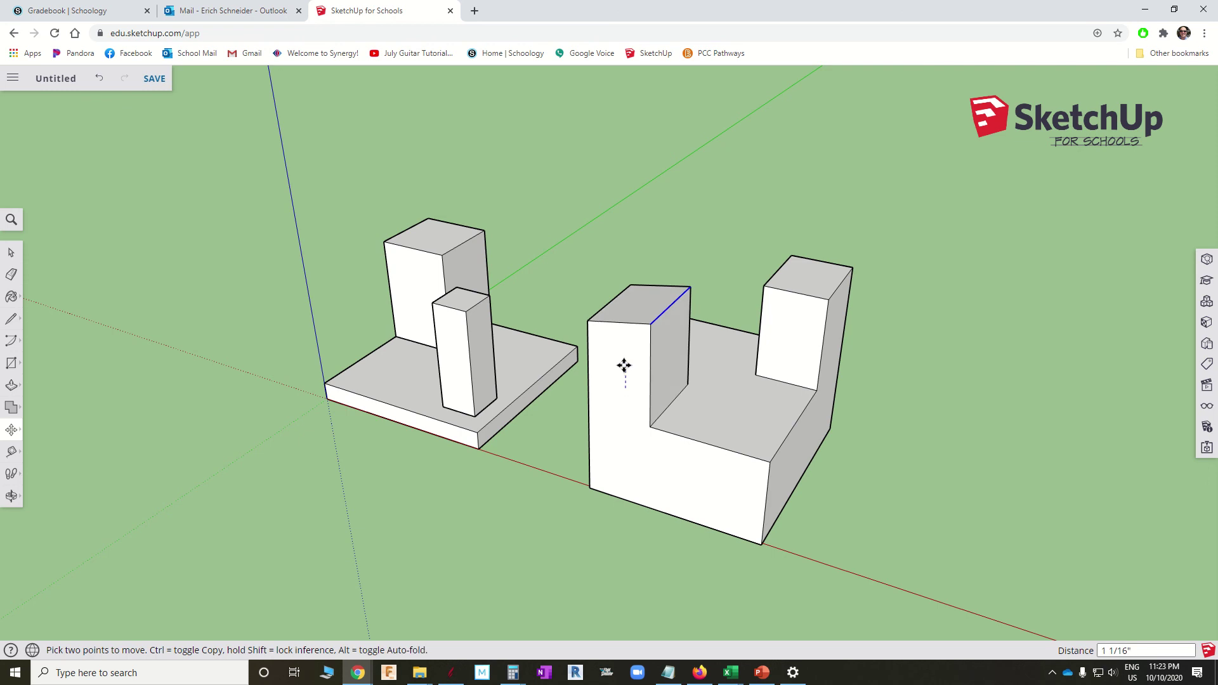
{"action": "left_click", "coordinate": [625, 365]}
{"action": "key", "text": "space"}
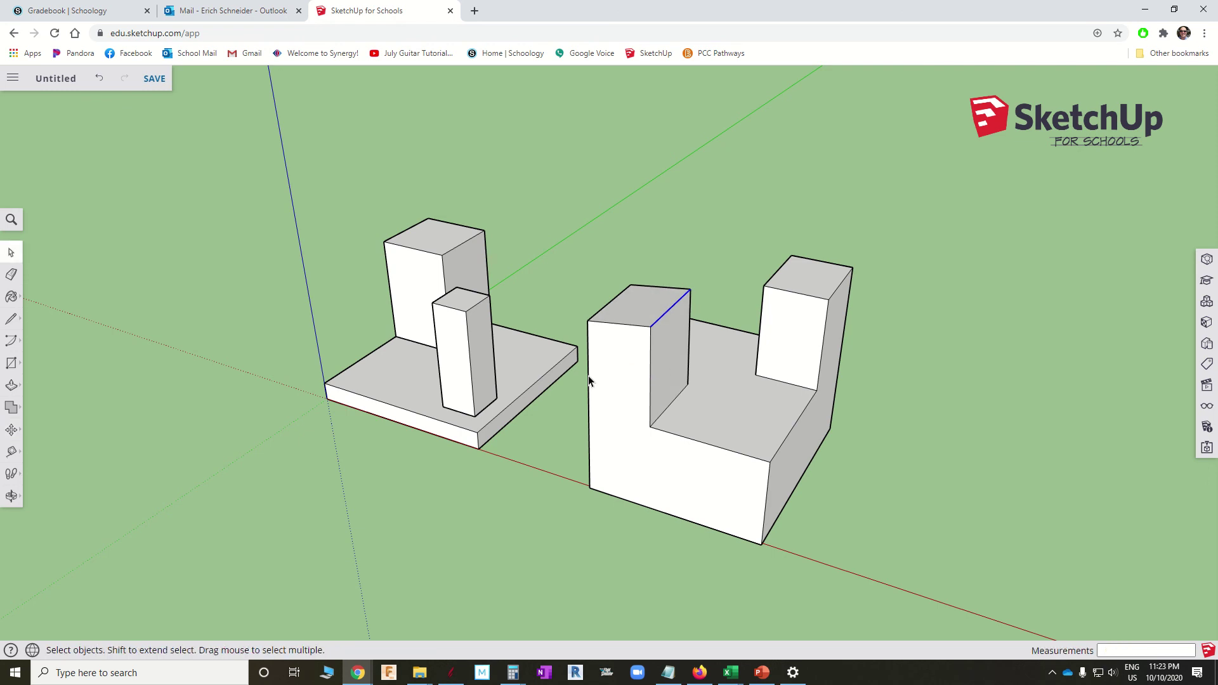
- Move the front top edge of the front ungrouped post inward, and shift the same edge again by about 3 1/8 inches
{"action": "left_click", "coordinate": [588, 376]}
{"action": "left_click", "coordinate": [589, 324]}
{"action": "key", "text": "m"}
{"action": "left_click", "coordinate": [589, 324]}
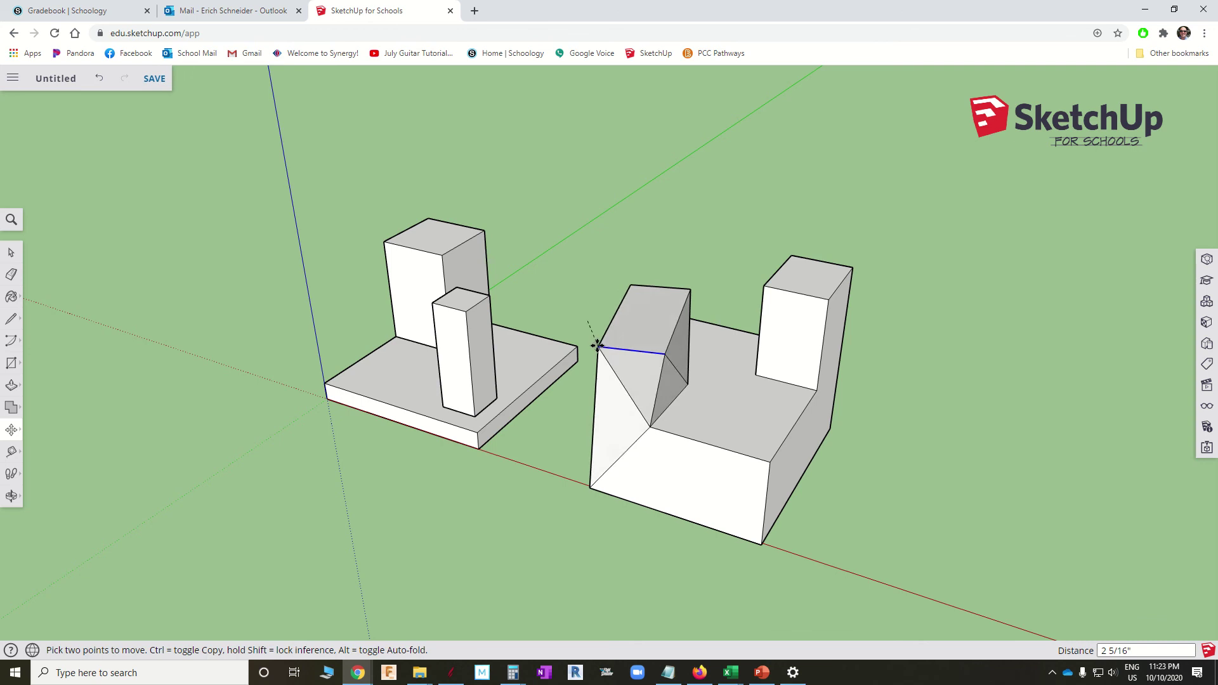
{"action": "left_click", "coordinate": [604, 370]}
{"action": "middle_click_drag", "start_coordinate": [609, 377], "coordinate": [631, 333]}
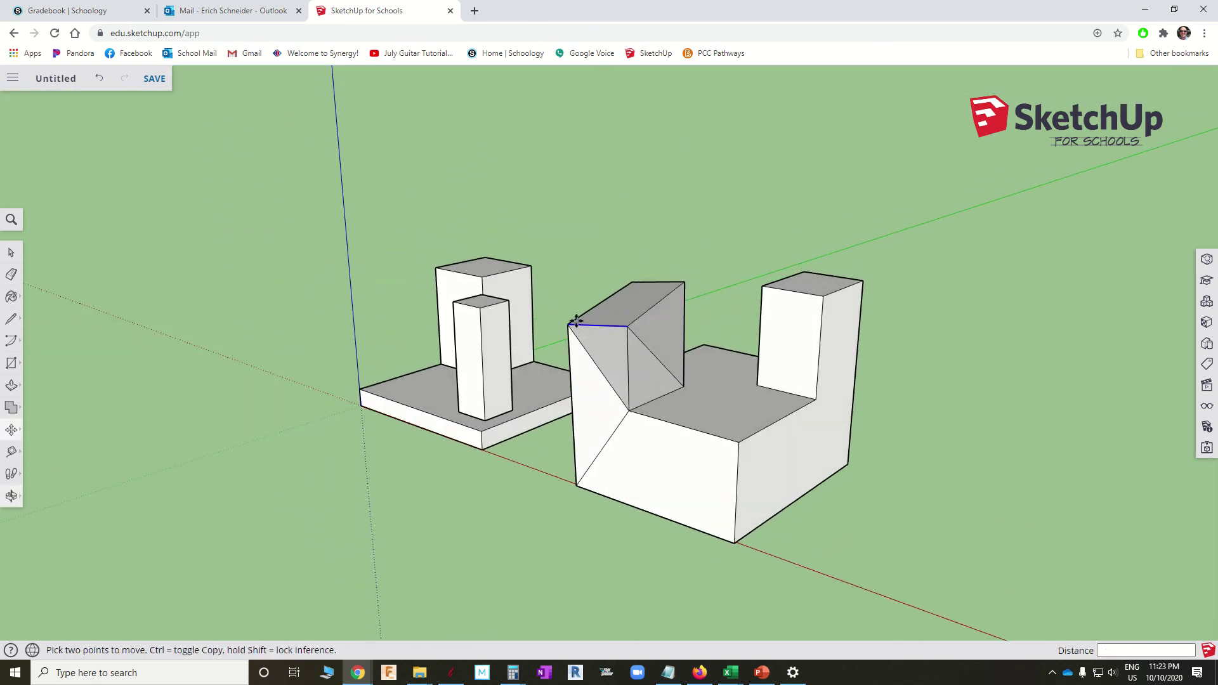
{"action": "left_click", "coordinate": [630, 330]}
{"action": "left_click", "coordinate": [636, 306]}
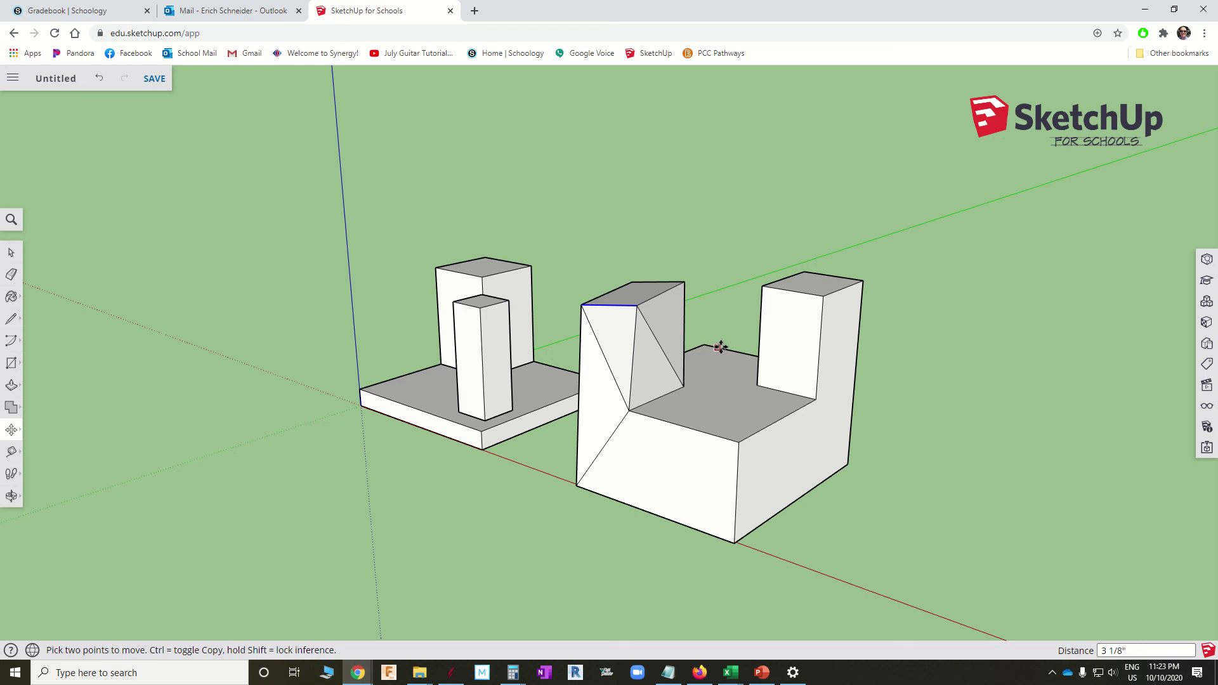
{"action": "key", "text": "space"}
- Move the front face of the rear ungrouped post about 7/8 inch toward the front of the block
{"action": "left_click", "coordinate": [783, 350]}
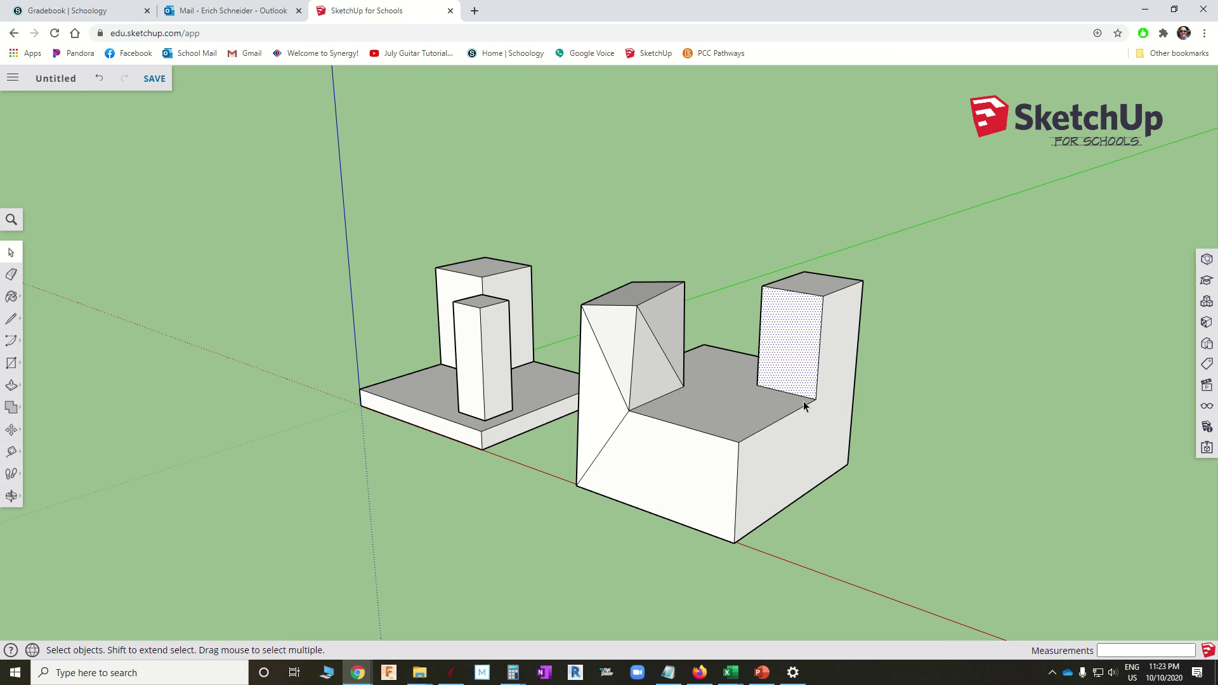
{"action": "key", "text": "m"}
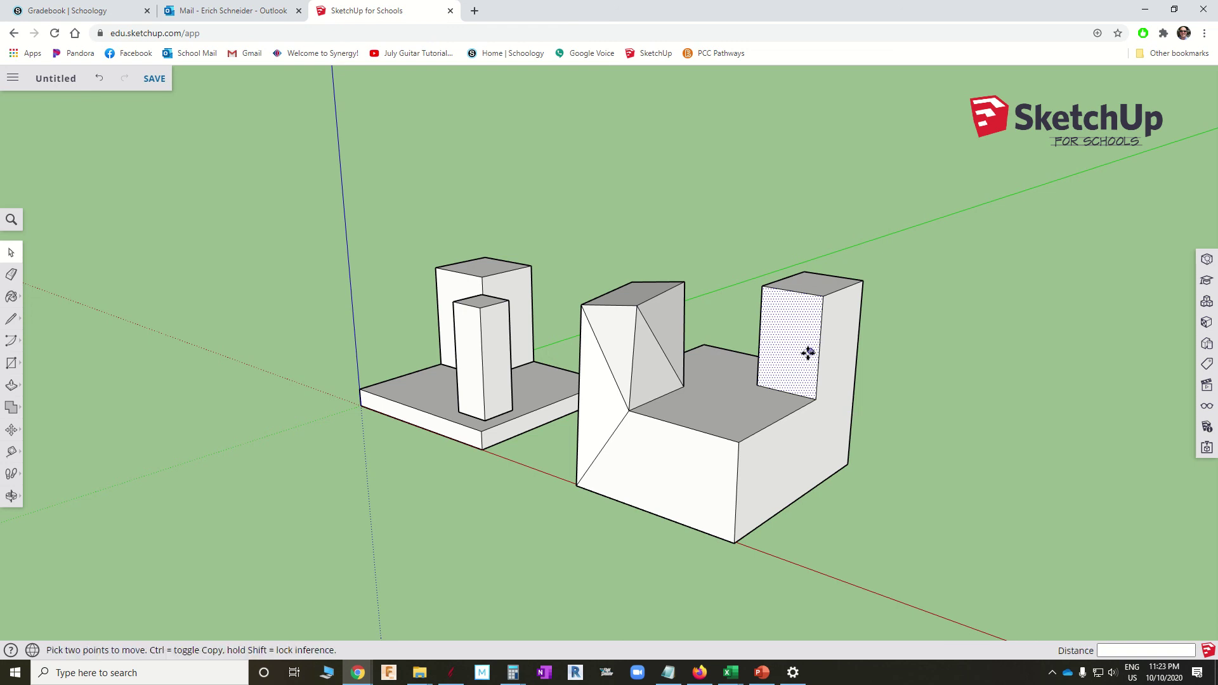
{"action": "left_click", "coordinate": [791, 393]}
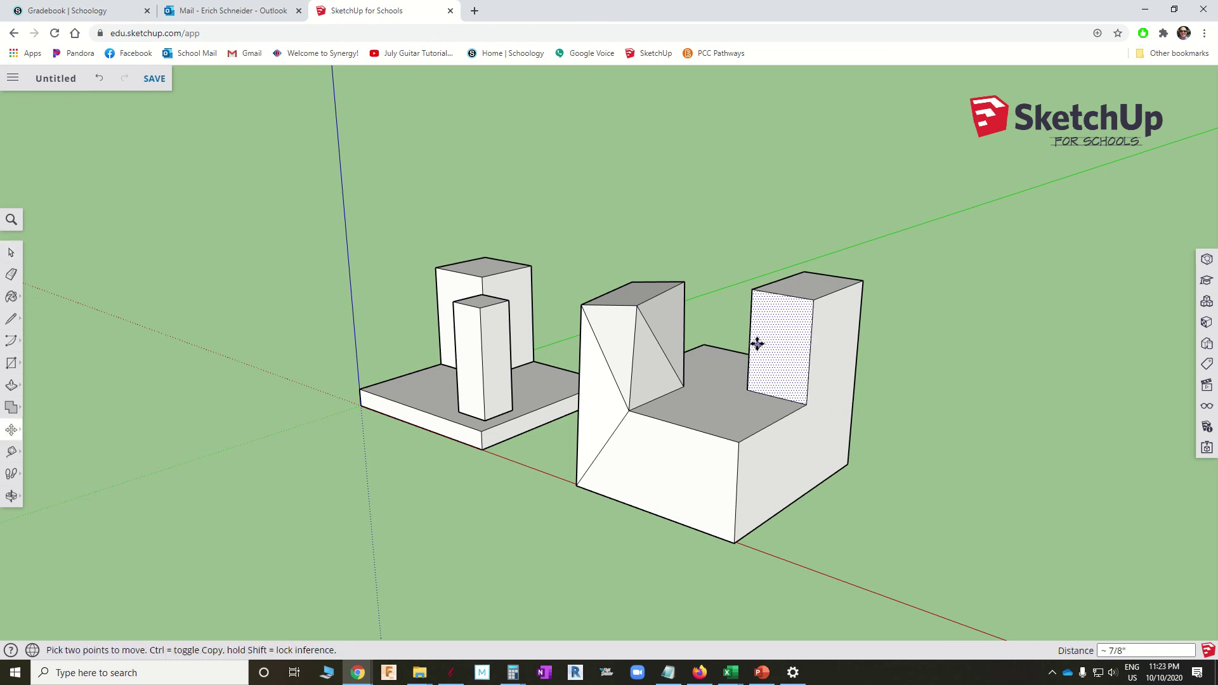
{"action": "key", "text": "space"}
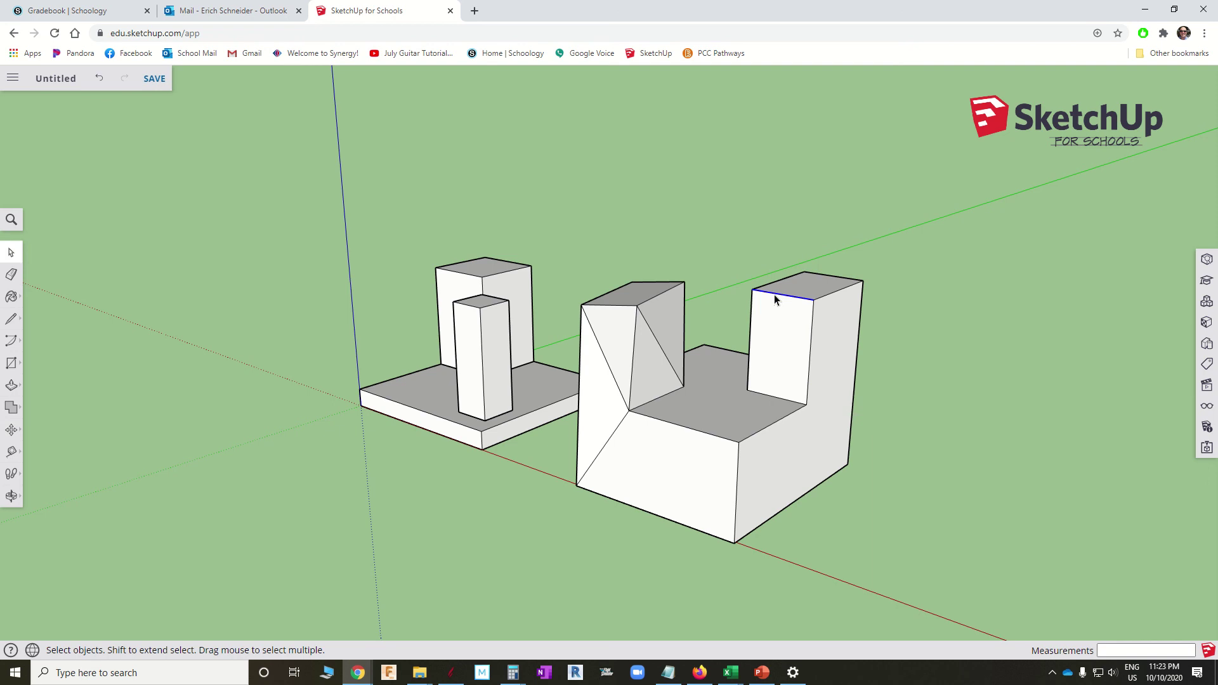
- Move the front top edge of the rear ungrouped post downward and forward to slope its top face
{"action": "key", "text": "m"}
{"action": "left_click", "coordinate": [774, 294]}
{"action": "left_click", "coordinate": [756, 319]}
{"action": "key", "text": "space"}
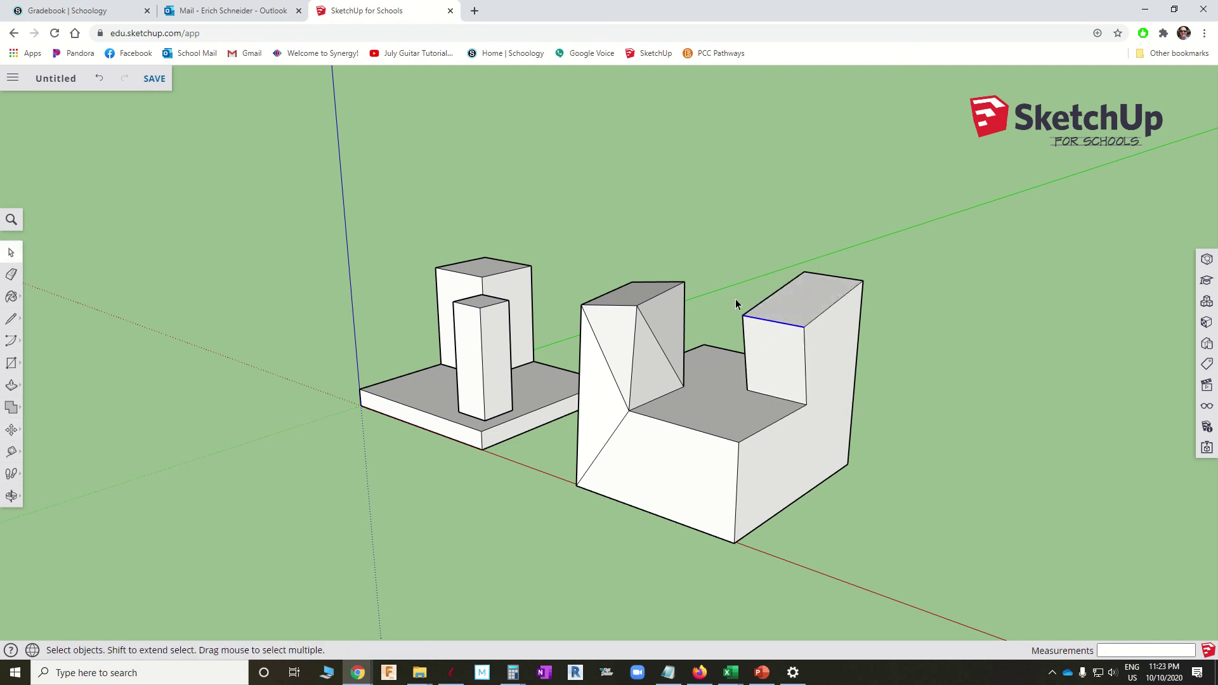
- Select all connected geometry of the ungrouped block with its posts and delete it
{"action": "triple_click", "coordinate": [760, 480]}
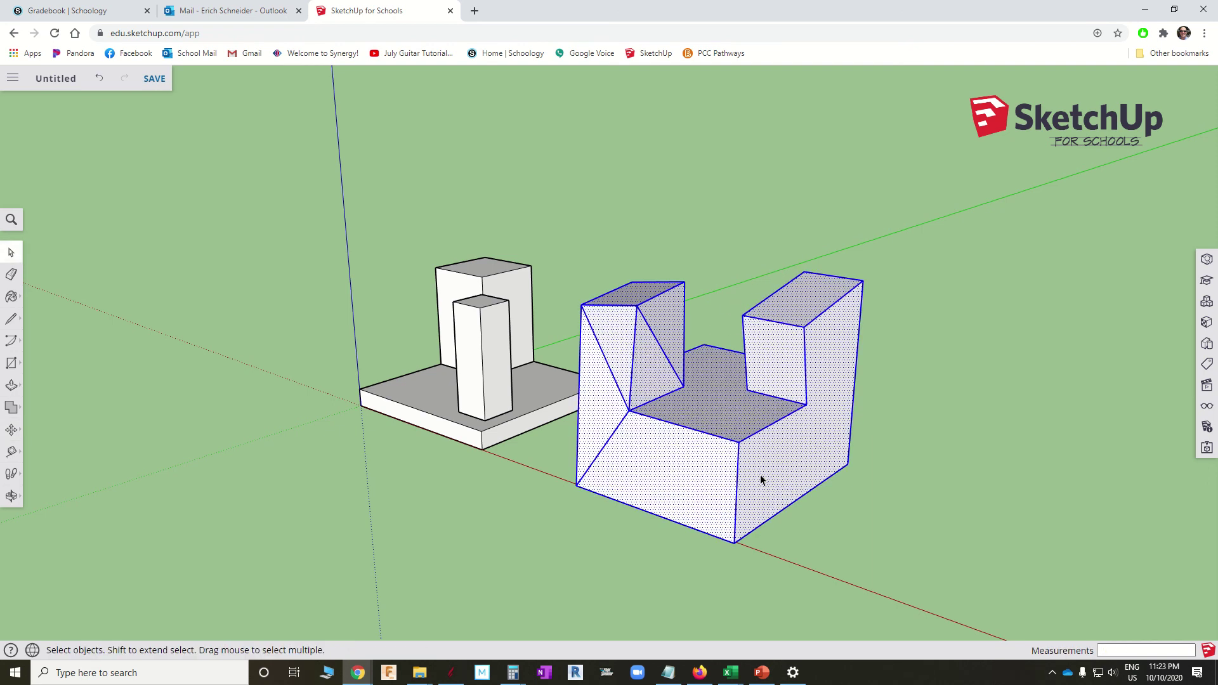
{"action": "key", "text": "Delete"}
- Check the grouped model by selecting the 2-inch post, the 4-inch post and the slab one at a time, and clear the selection
{"action": "scroll", "coordinate": [388, 400], "scroll_direction": "up", "scroll_amount": 5}
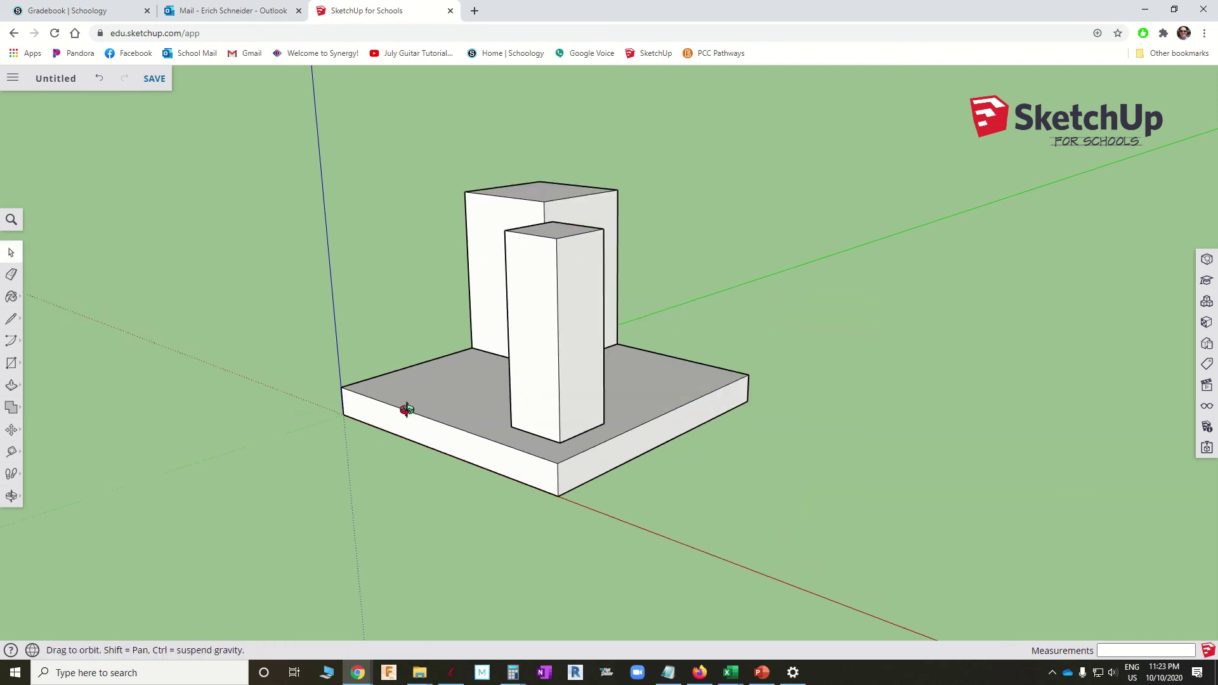
{"action": "middle_click_drag", "start_coordinate": [406, 409], "coordinate": [488, 366]}
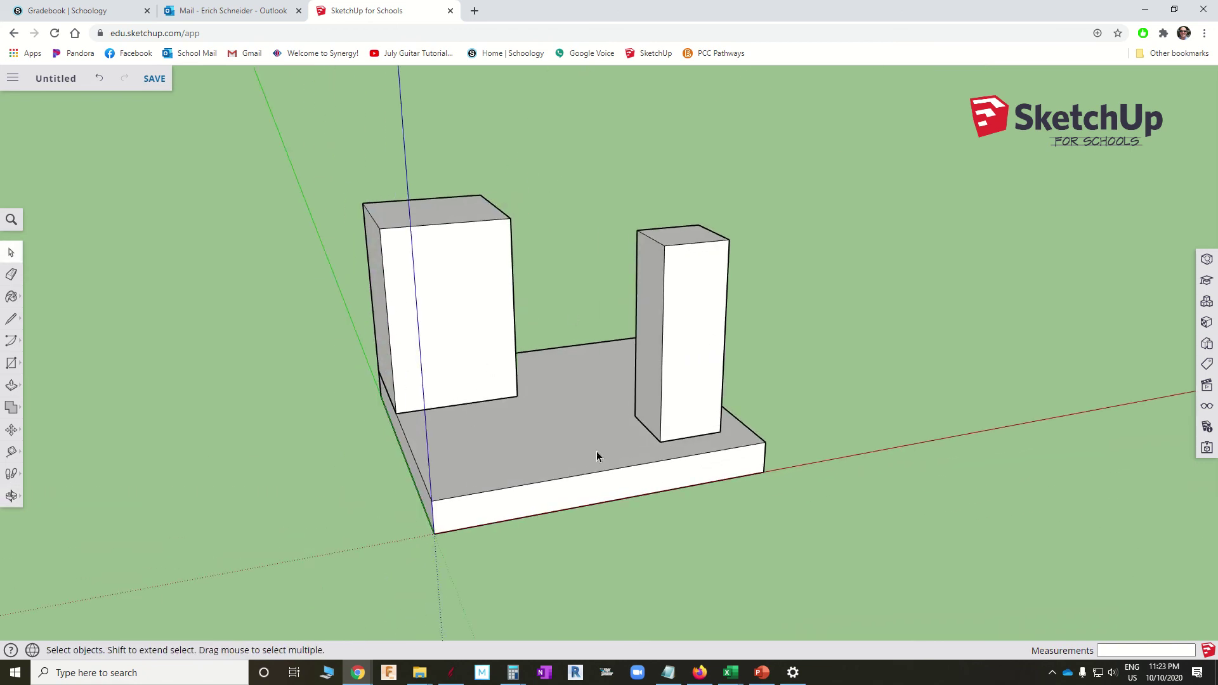
{"action": "left_click", "coordinate": [667, 363]}
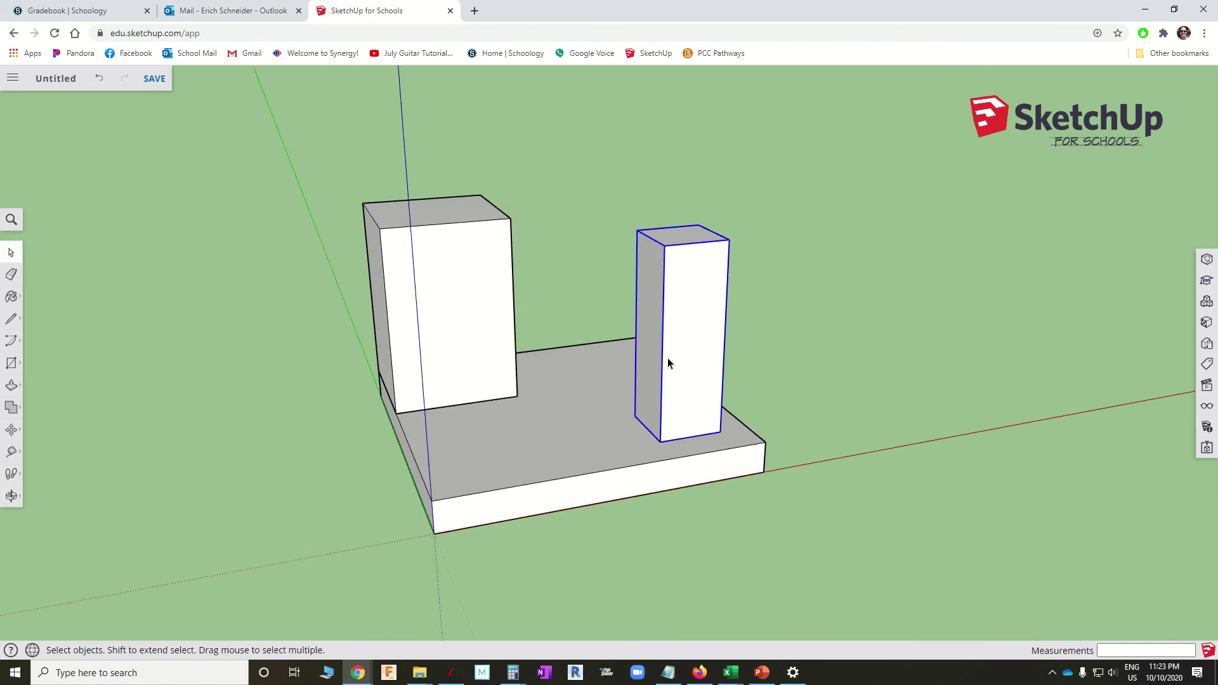
{"action": "left_click", "coordinate": [498, 336]}
{"action": "left_click", "coordinate": [527, 430]}
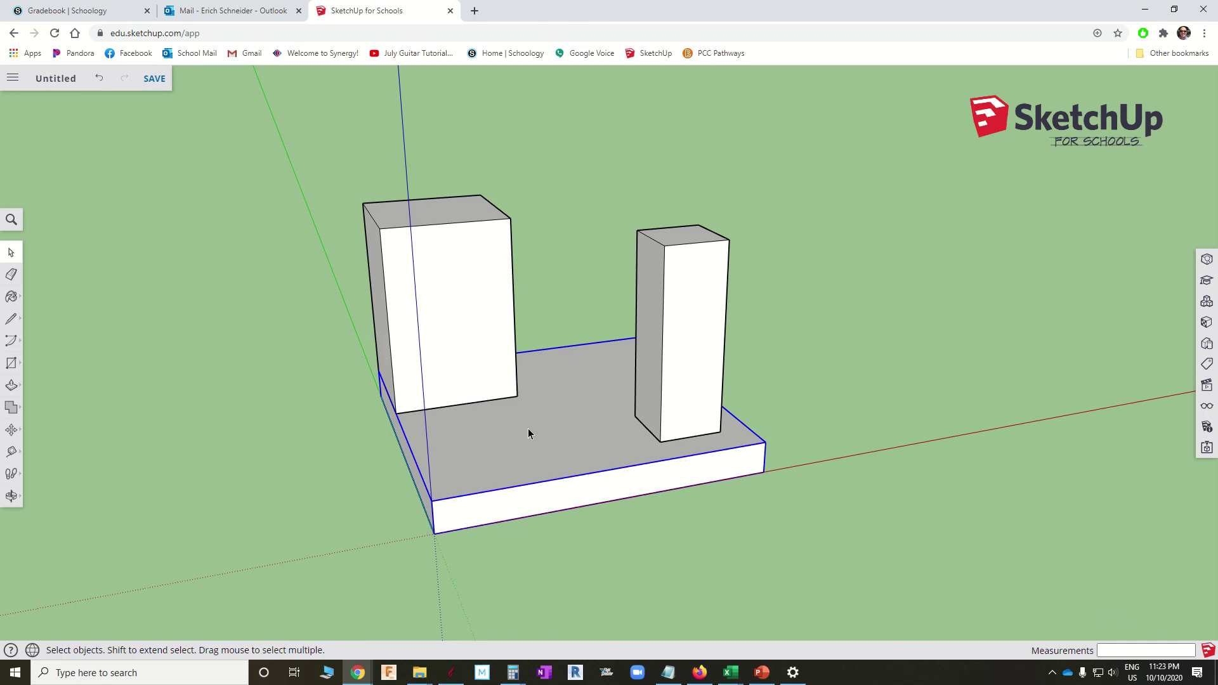
{"action": "left_click", "coordinate": [789, 358]}
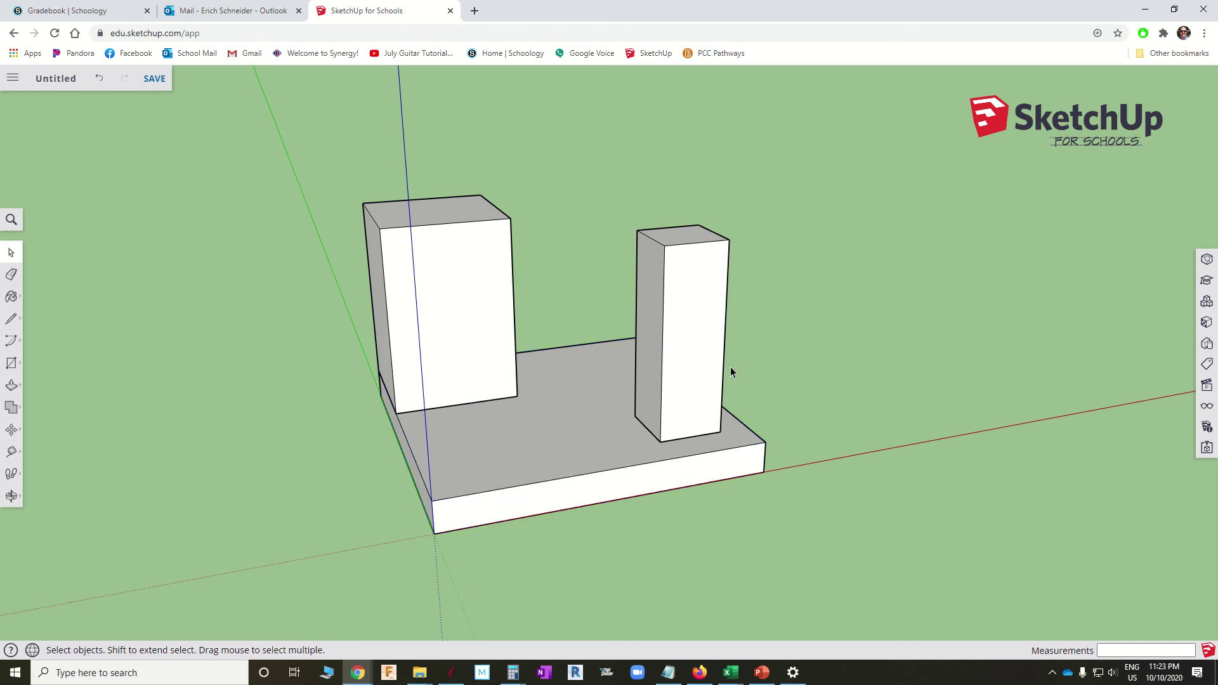